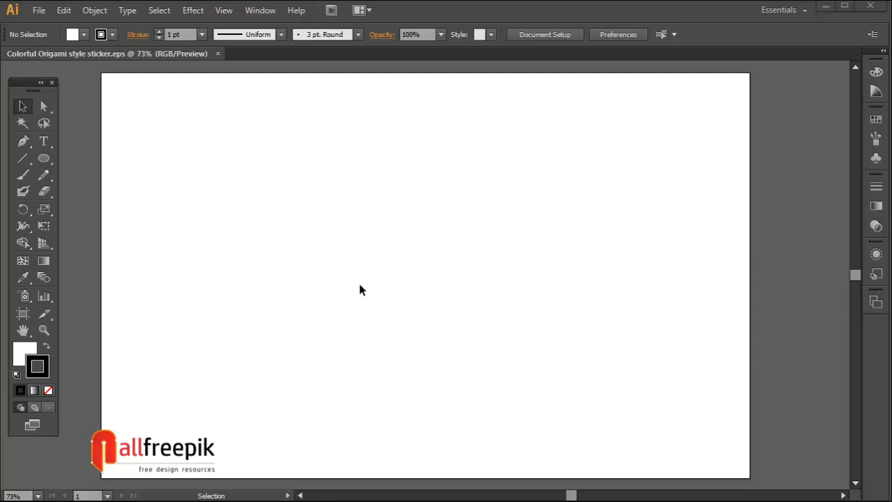
Draw a wide rectangle and reshape it, moving its lower-left corner to about 236, 587 px and its lower-right corner to about 1029, 533 px.
left_click_drag(46, 159, 66, 157)
left_click_drag(246, 167, 606, 354)
left_click(43, 105)
left_click(639, 221)
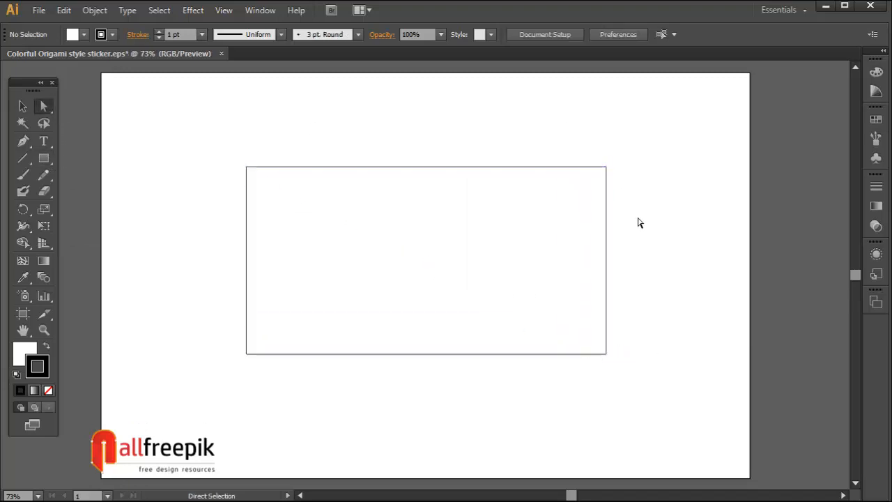
left_click_drag(606, 354, 605, 329)
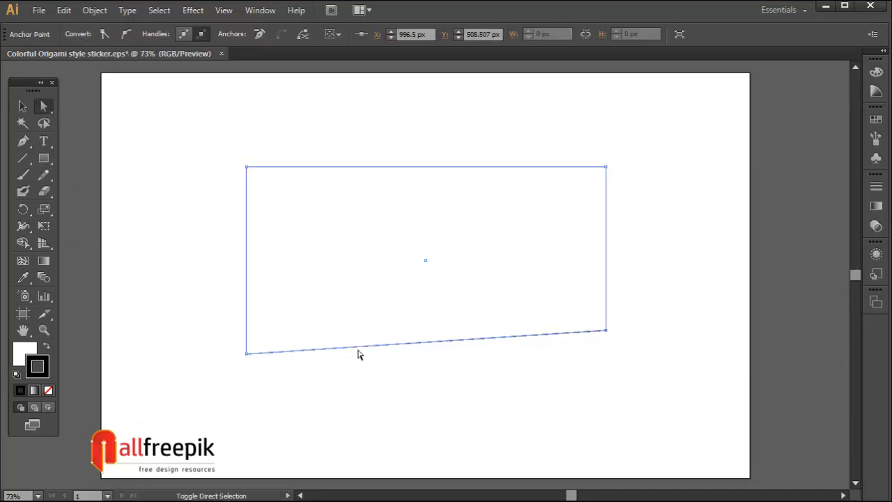
left_click_drag(247, 353, 221, 369)
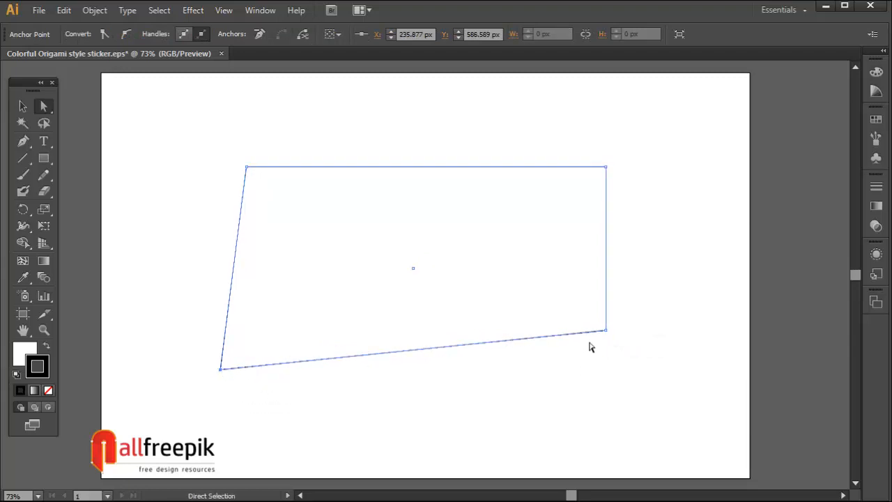
left_click_drag(606, 330, 622, 343)
Move the quadrilateral up and shift its two right corners slightly outward, placing the upper one at about 1014, 159 px.
left_click(22, 106)
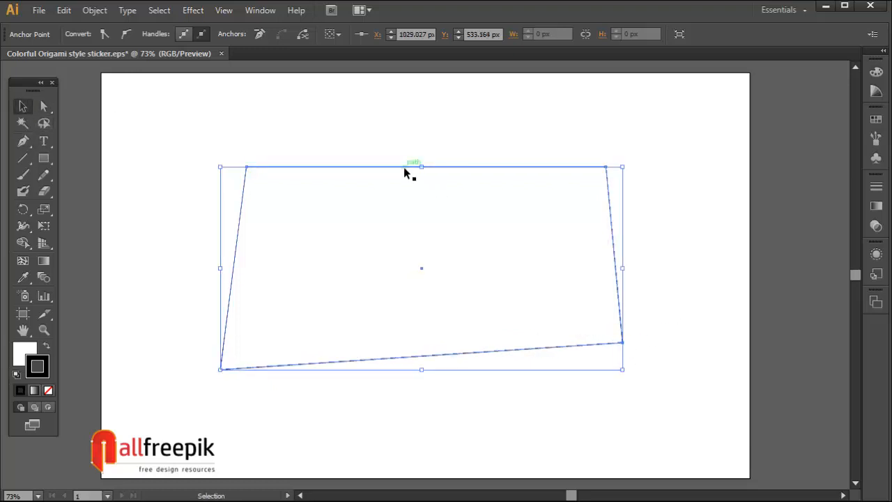
left_click_drag(404, 167, 406, 143)
key("a")
left_click(620, 190)
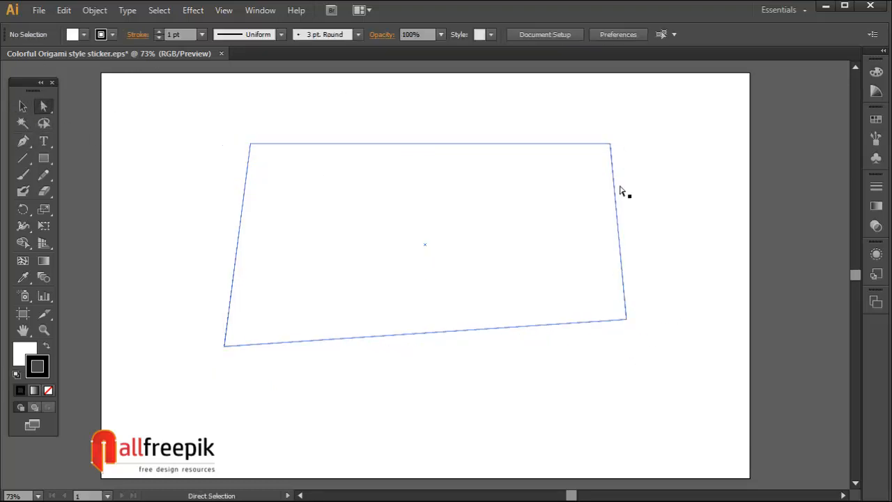
left_click_drag(611, 144, 614, 152)
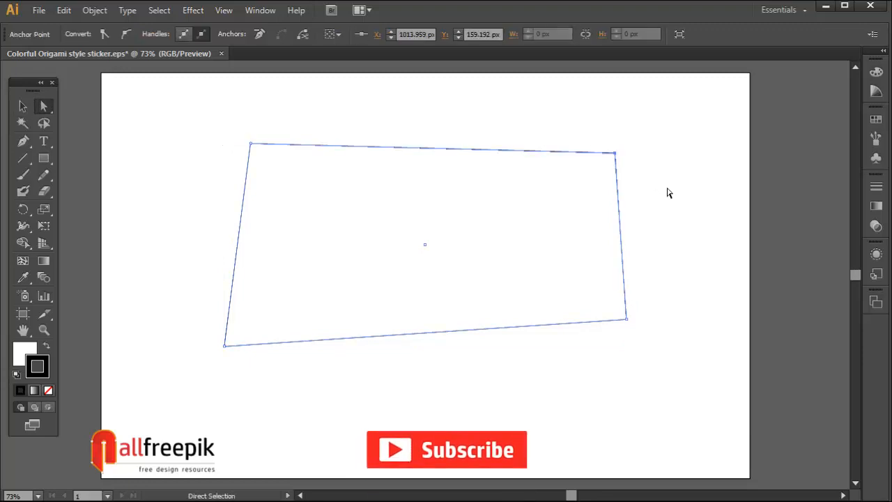
left_click(666, 193)
left_click_drag(628, 320, 639, 322)
left_click(323, 185)
Move the quadrilateral slightly up and to the left, and enlarge it a little from its lower-right corner.
left_click(23, 106)
left_click_drag(293, 144, 268, 136)
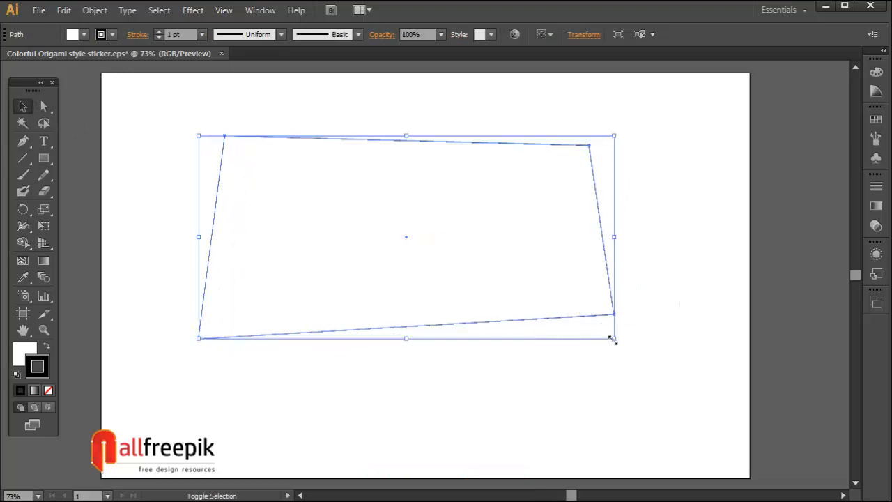
left_click_drag(613, 339, 621, 340)
left_click(694, 332)
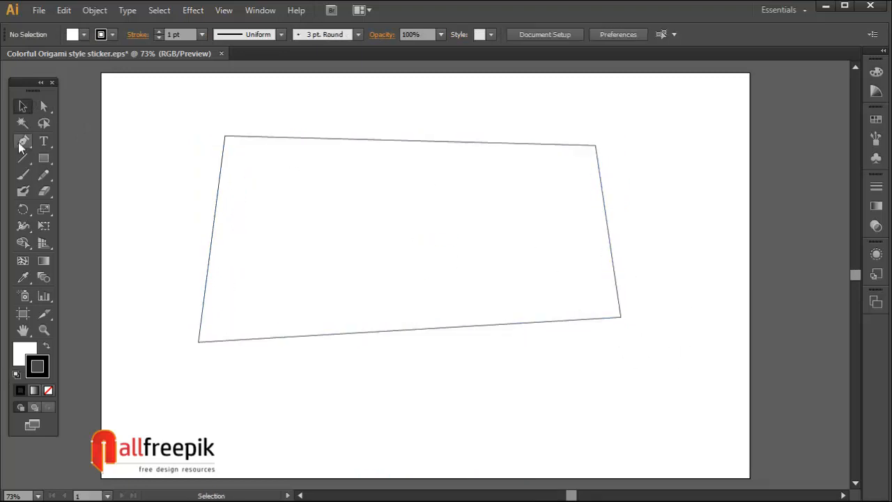
Draw a closed triangle with the Pen tool below the quadrilateral's lower edge, with its tip at about 640, 598 px, and deselect it.
left_click(23, 142)
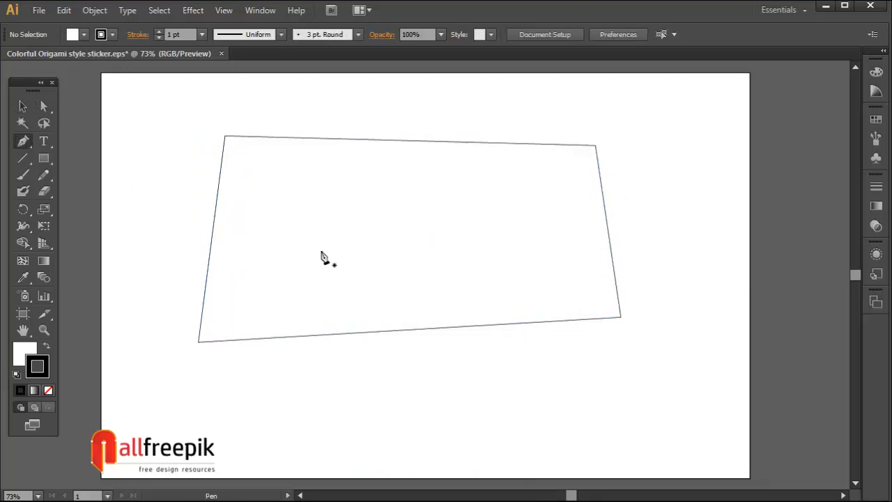
left_click(596, 318)
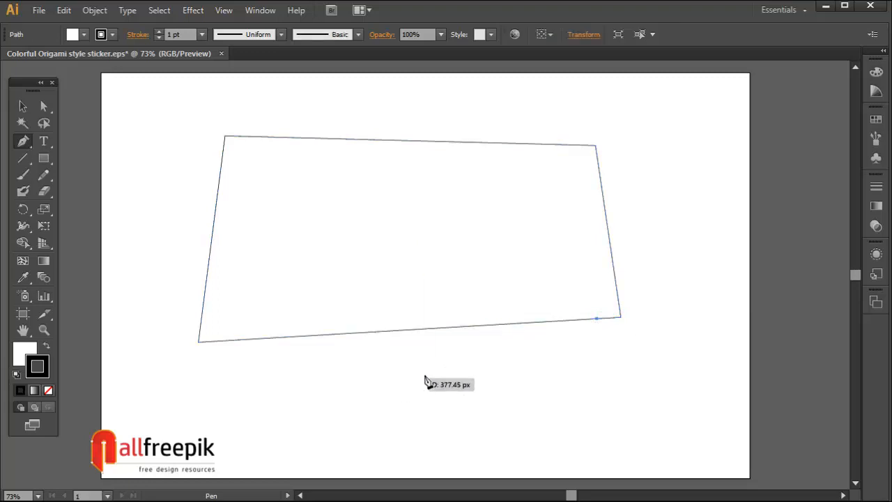
left_click(425, 374)
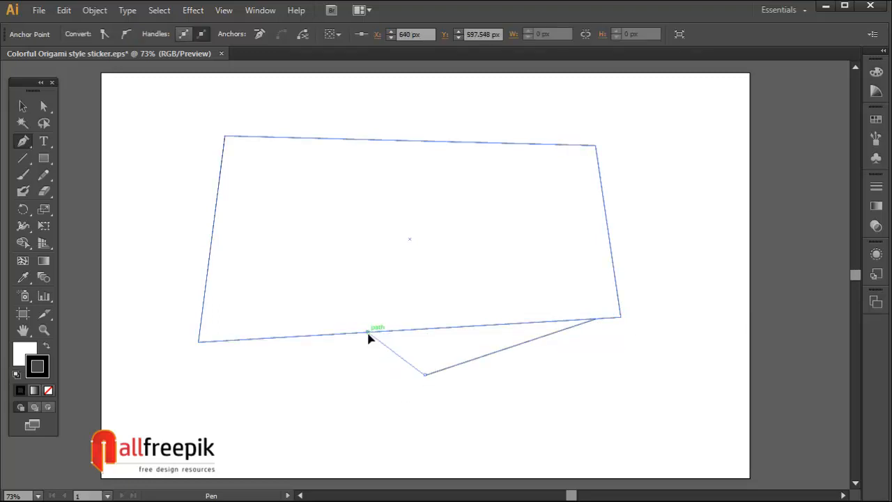
left_click(368, 332)
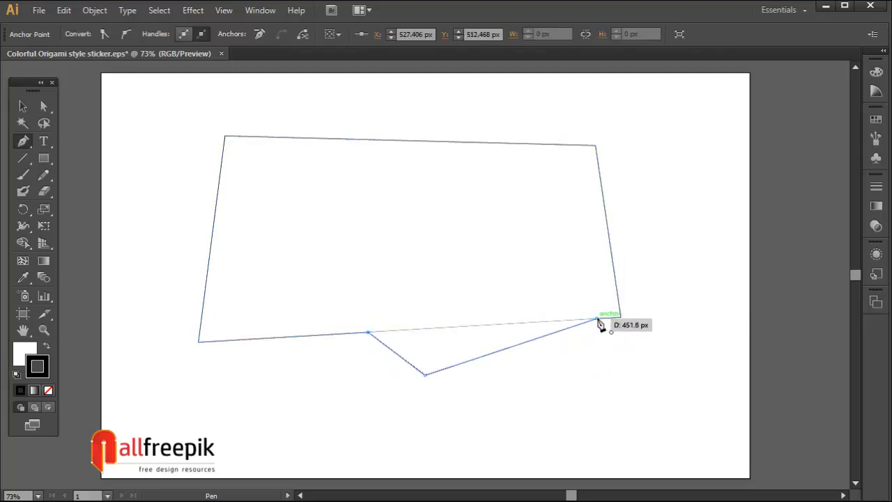
left_click(598, 319)
left_click(22, 106)
left_click(174, 162)
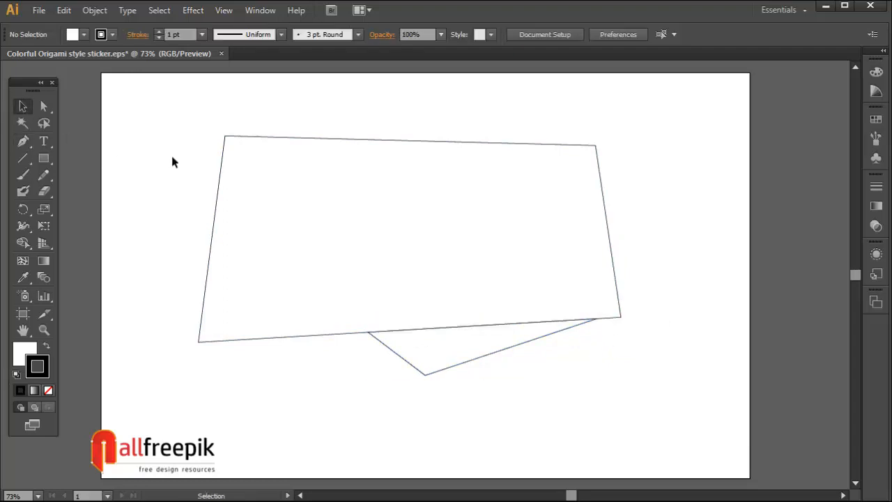
Draw a narrower triangle over the first triangle's lower half, from its right corner to its tip and about 583, 555 px on its left side.
left_click(22, 141)
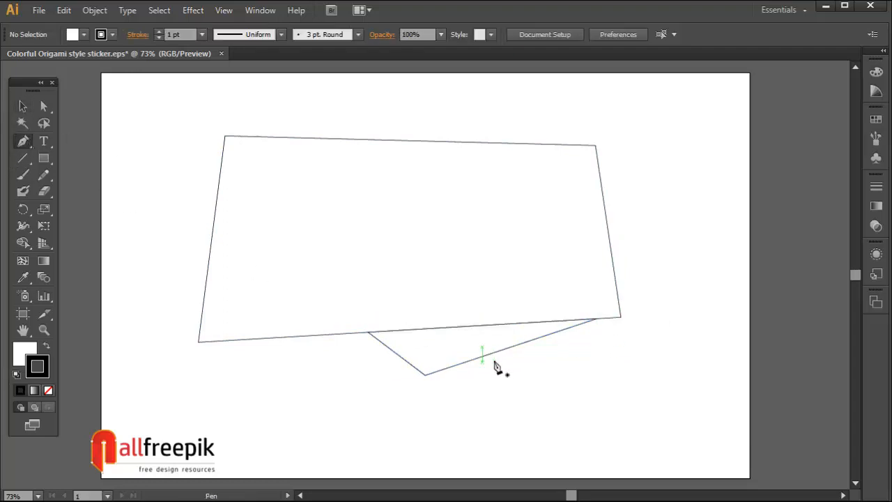
left_click(597, 319)
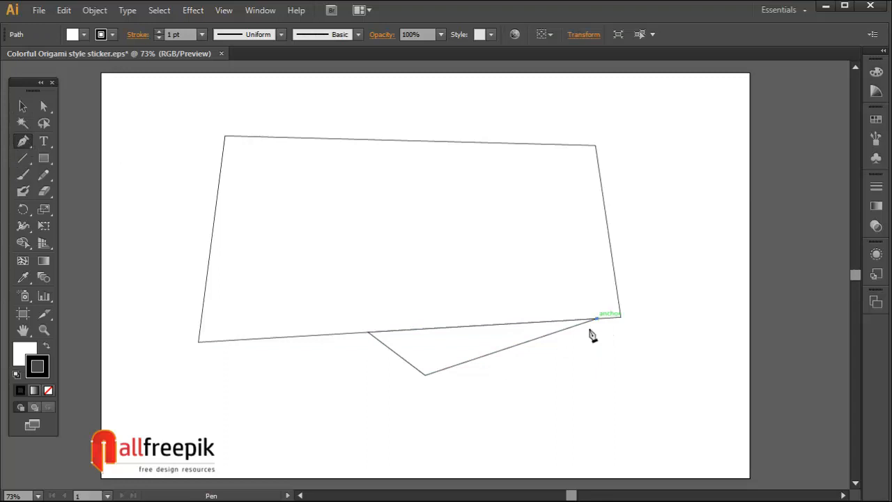
left_click(426, 377)
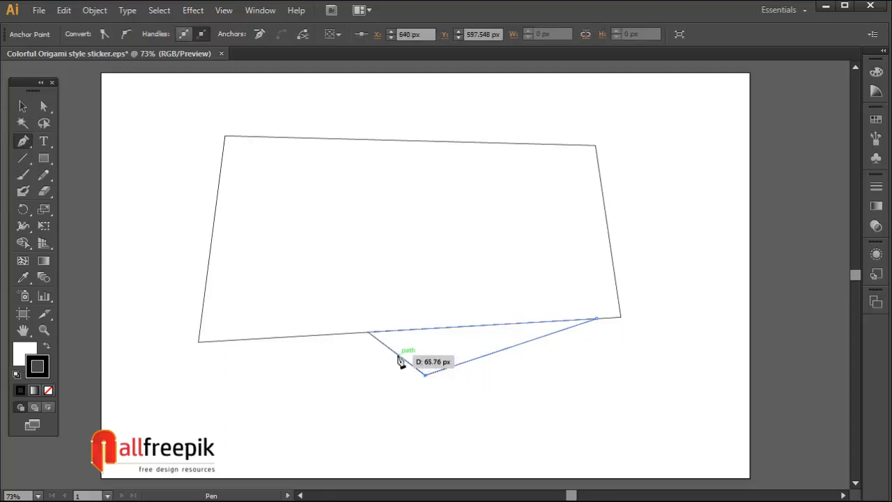
left_click(398, 357)
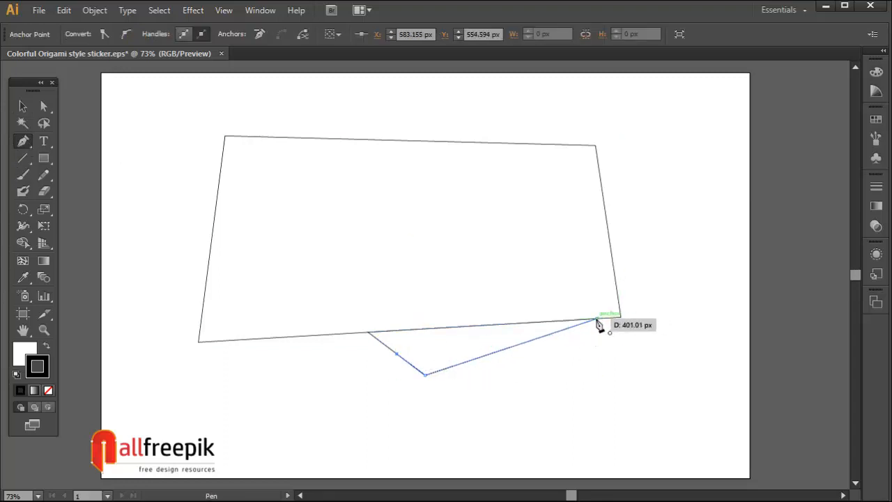
left_click(597, 319)
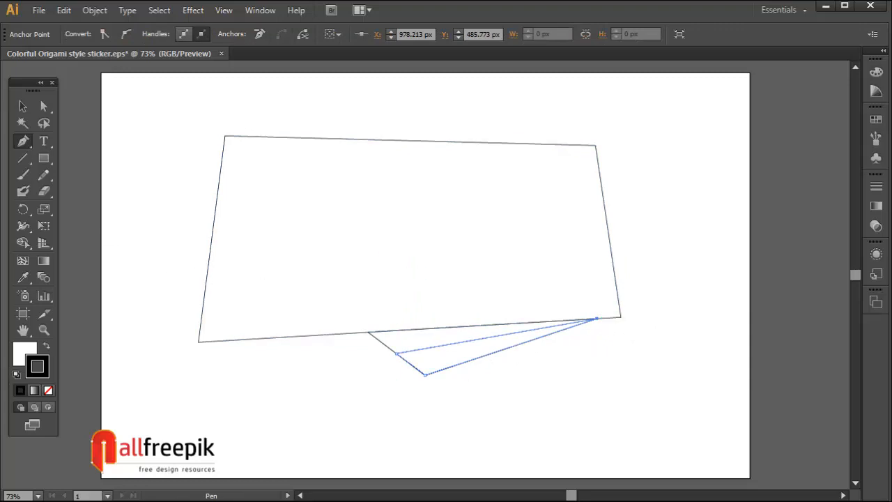
left_click(23, 106)
left_click(722, 444)
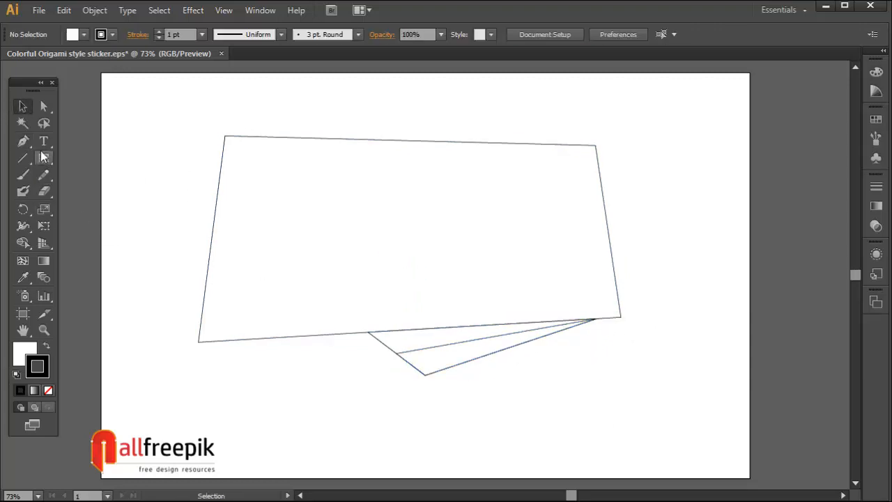
Draw a closed triangle from the fold's tip to about 948, 572 px and up to about 941, 498 px on the fold's lower edge.
left_click(22, 140)
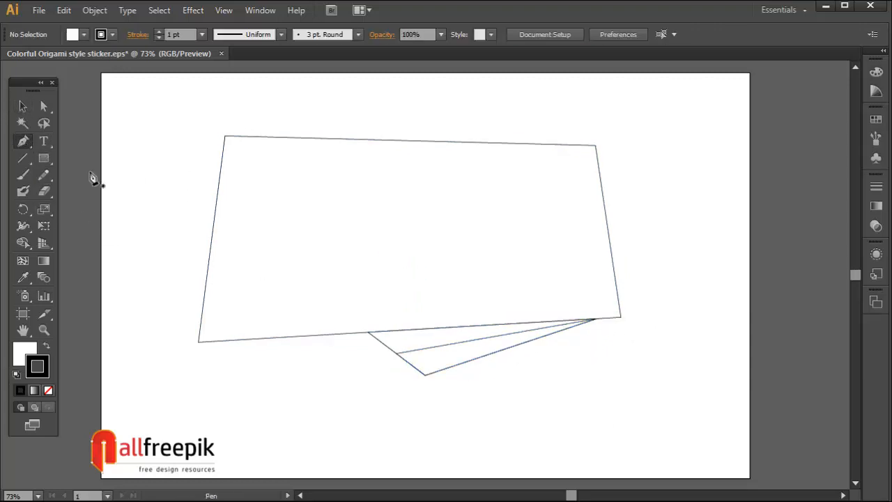
left_click(426, 376)
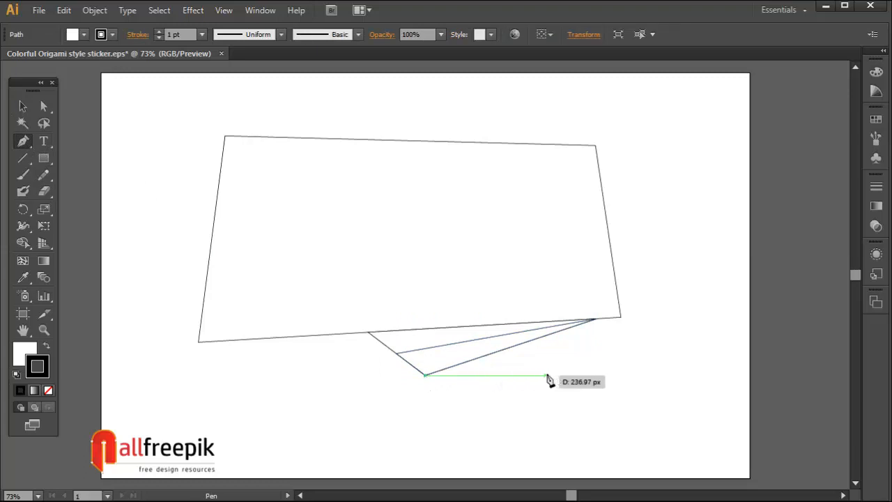
left_click(582, 362)
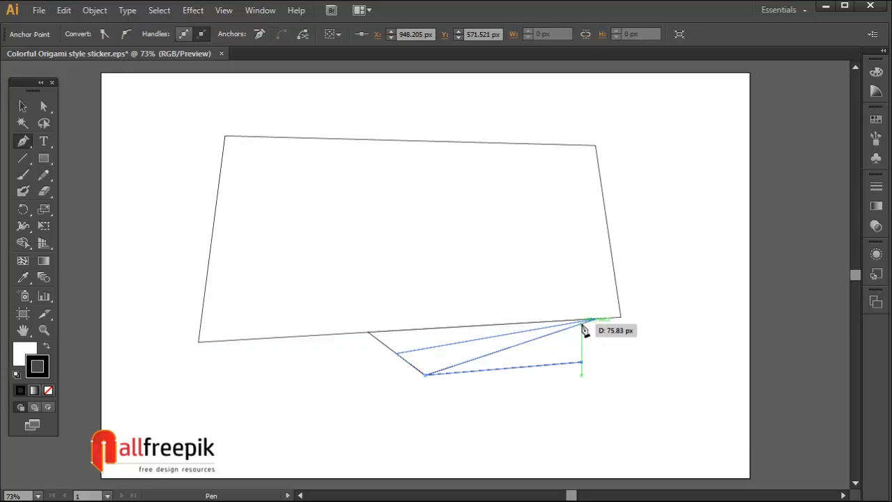
left_click(580, 325)
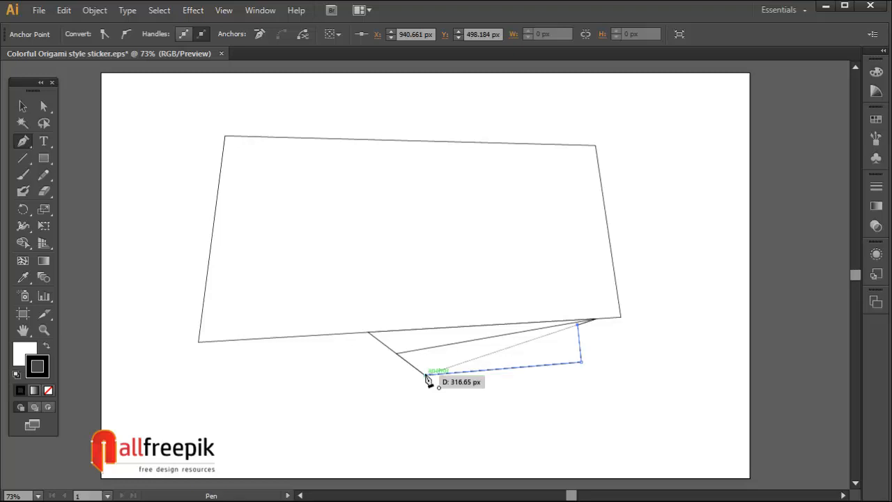
left_click(426, 375)
left_click(22, 106)
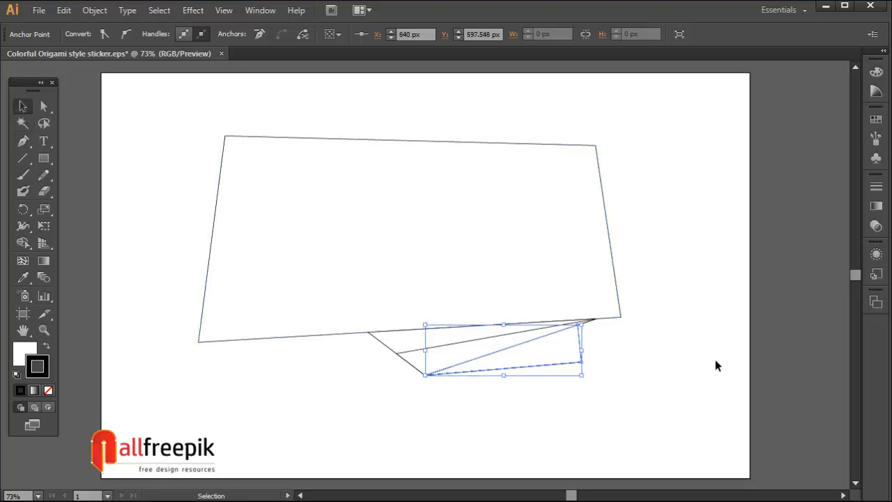
left_click(713, 346)
Draw a small closed triangle below the last one, from its lower-right corner to about 794, 637 px and back to its lower edge.
left_click(22, 141)
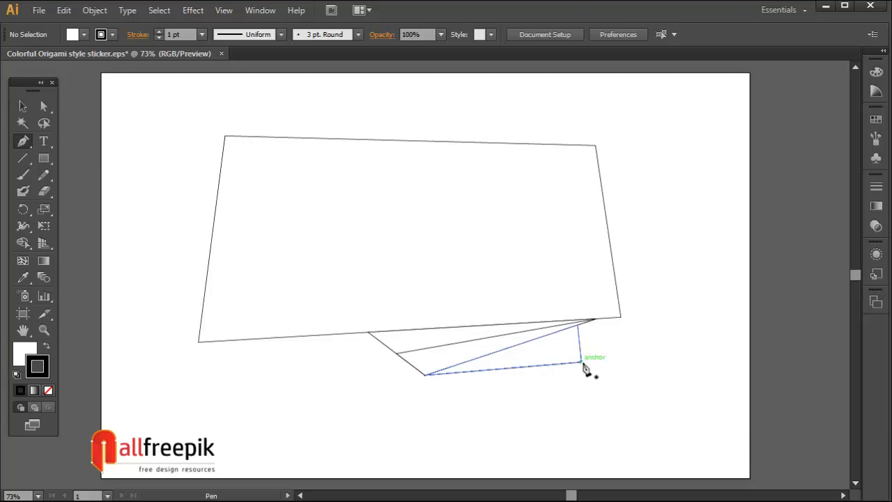
left_click(581, 363)
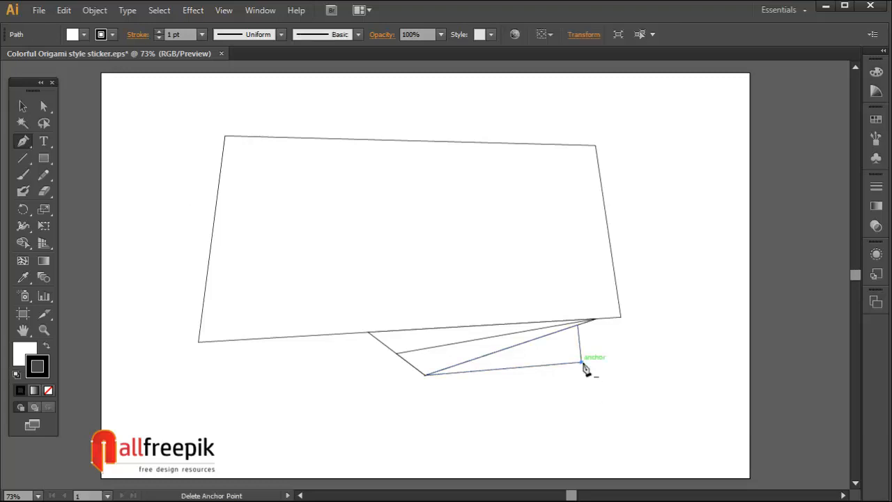
left_click(504, 395)
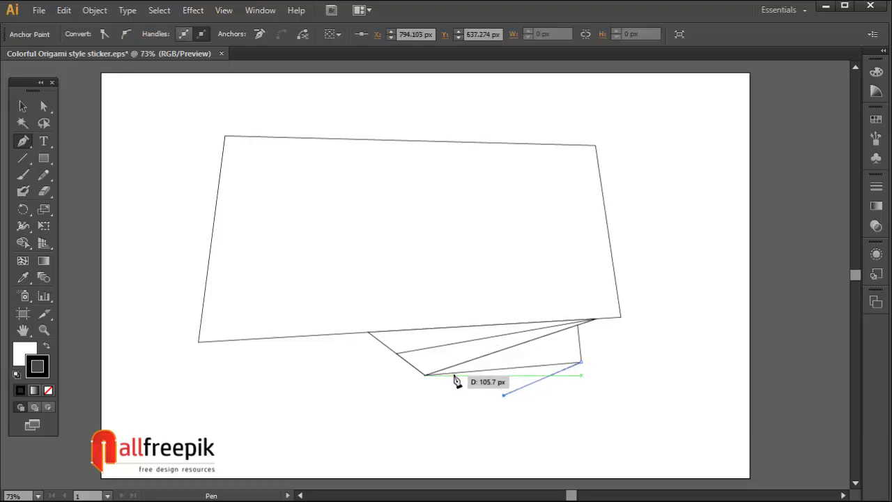
left_click(470, 374)
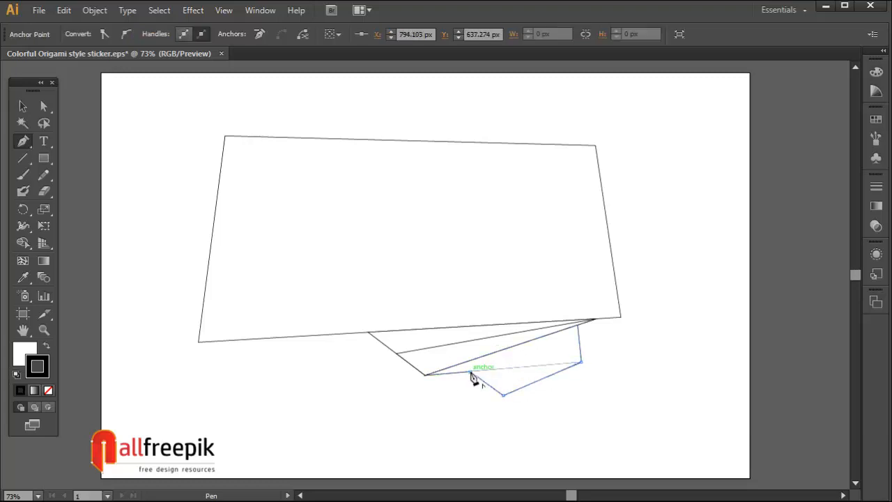
left_click(582, 364)
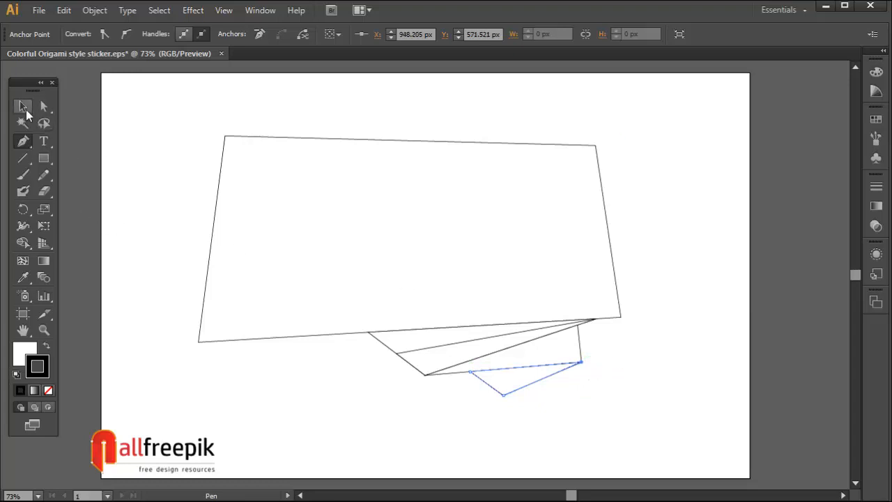
key("v")
left_click(688, 356)
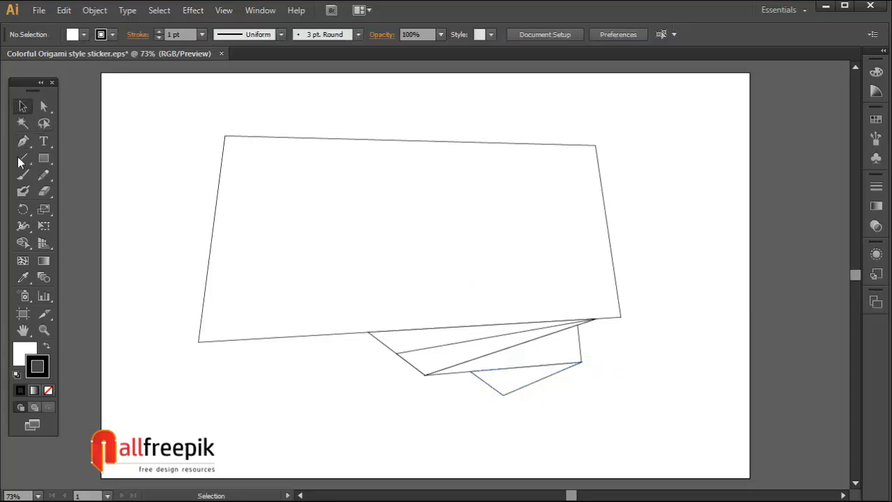
Draw a narrower triangle over the small bottom triangle, from its right corner to its tip and about 757, 611 px on its left side.
left_click(23, 141)
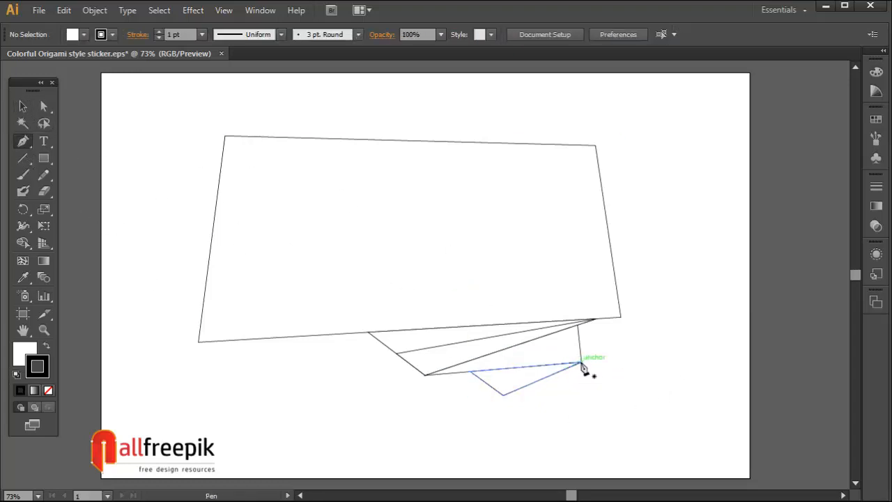
left_click_drag(582, 363, 507, 399)
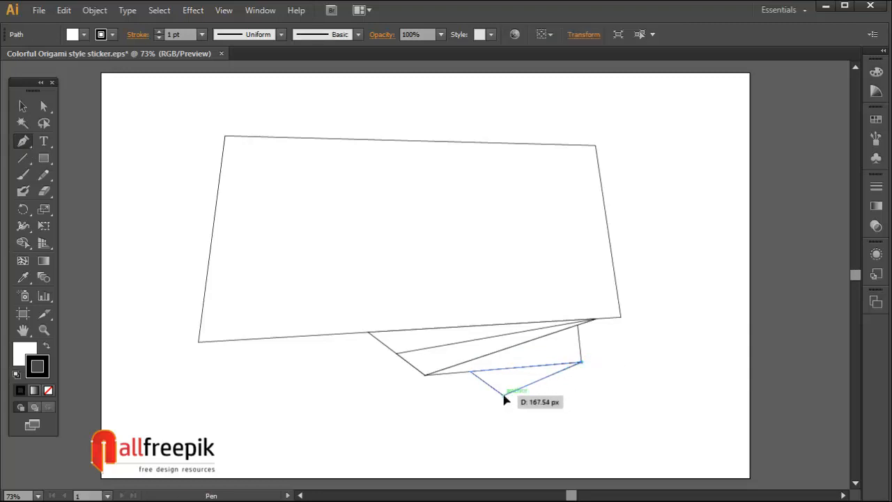
left_click(485, 382)
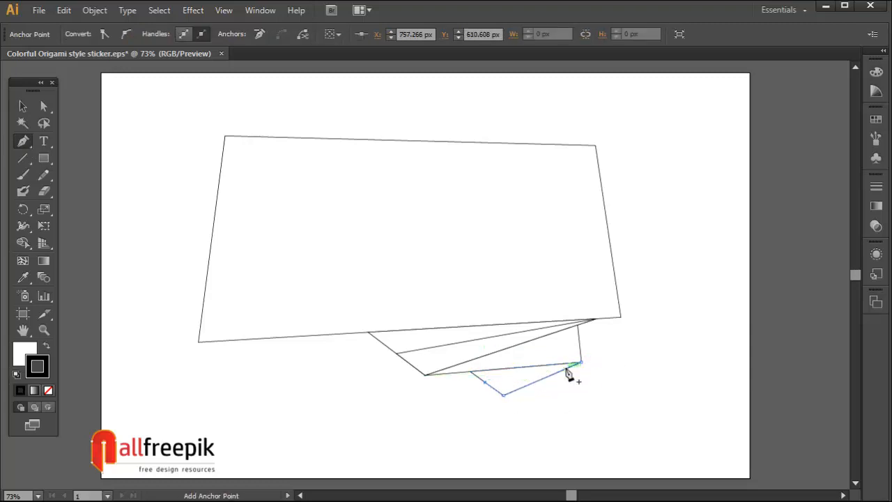
left_click(581, 364)
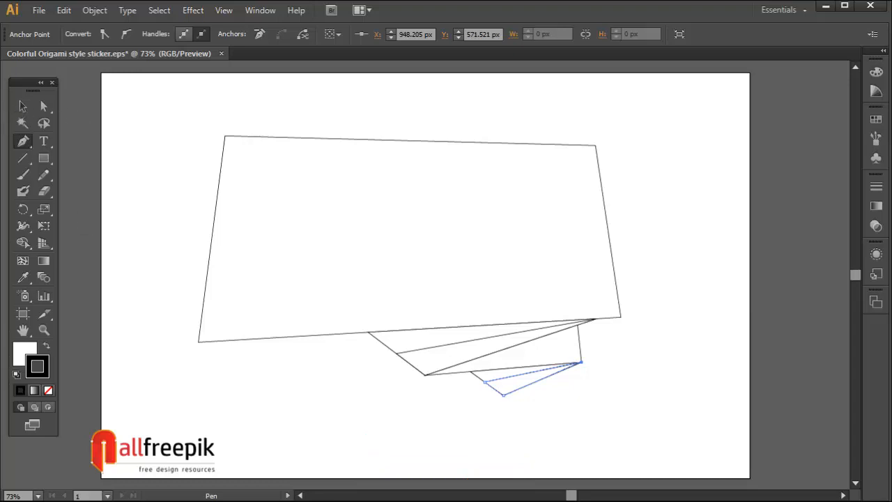
left_click(23, 106)
left_click(641, 351)
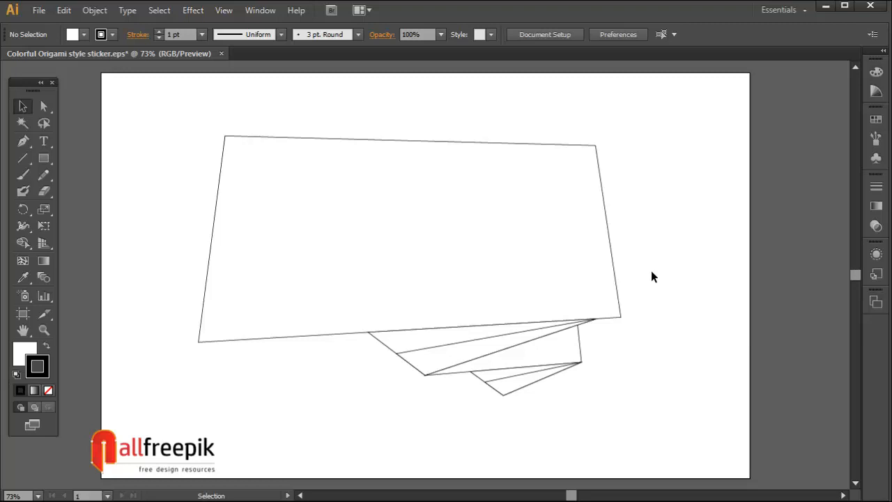
Fill the large quadrilateral panel with light orange and give it a white stroke.
left_click_drag(651, 273, 355, 414)
left_click(645, 277)
left_click(614, 273)
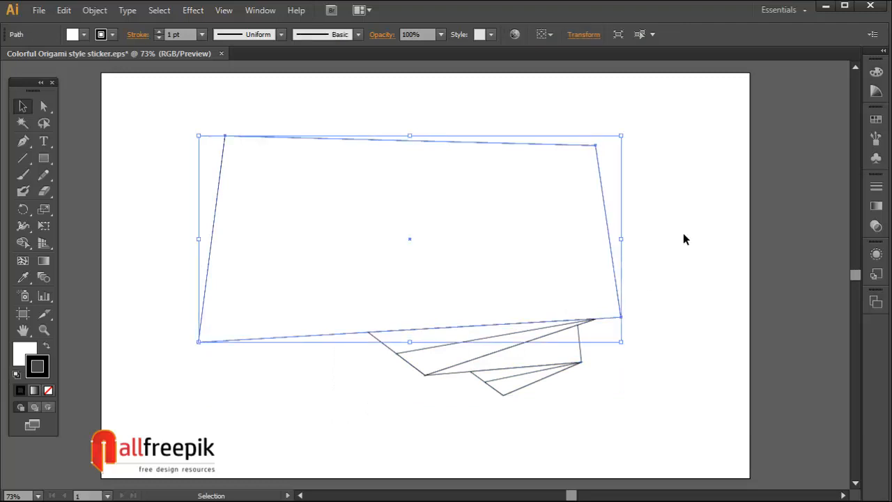
left_click(876, 120)
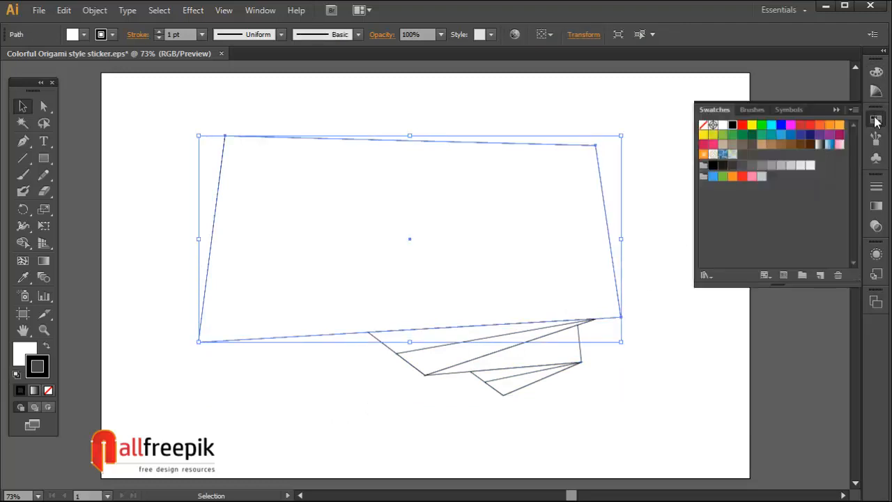
left_click(163, 244)
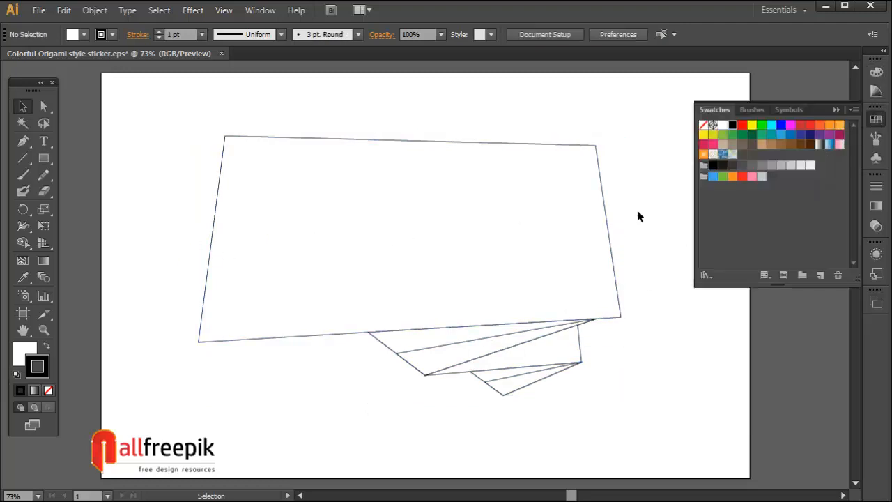
left_click(606, 207)
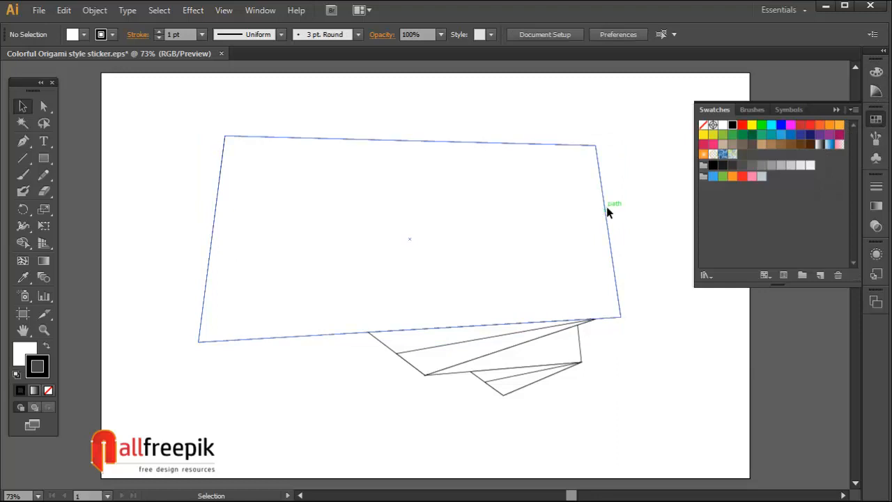
left_click(840, 124)
left_click(46, 347)
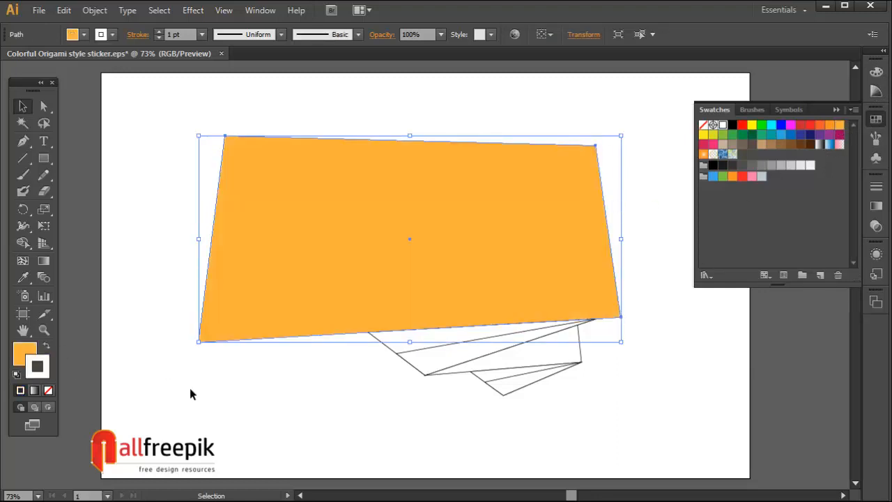
left_click(618, 427)
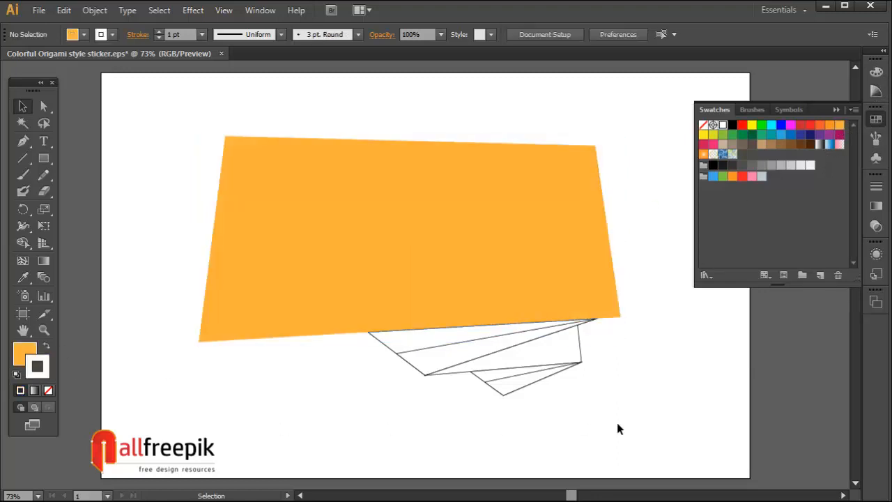
Copy the panel's orange fill and white stroke to the middle triangle between the two folds.
left_click(518, 368)
left_click(577, 342)
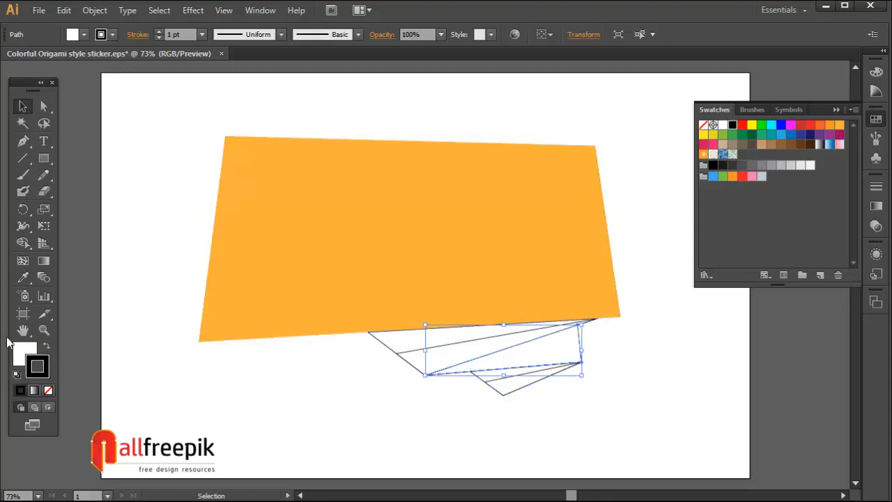
left_click(23, 276)
left_click(301, 256)
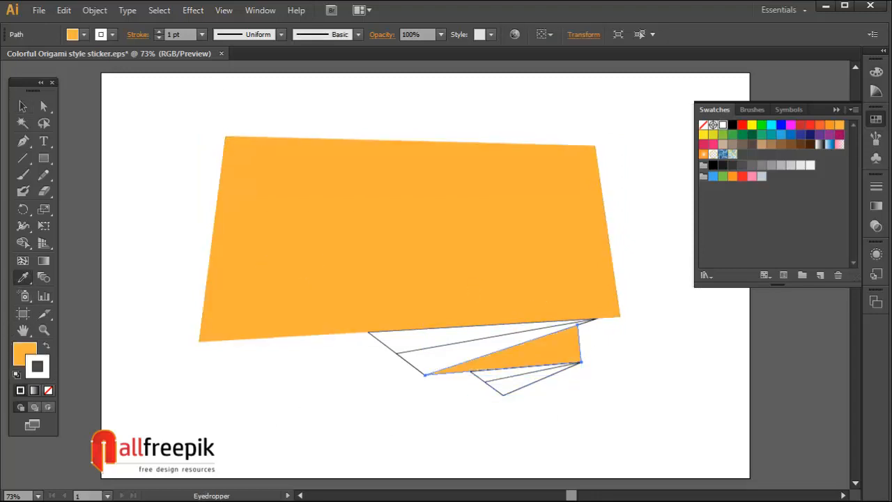
left_click(23, 107)
left_click(140, 150)
Fill the larger triangle of both the upper and lower folds with dark red.
left_click(384, 347)
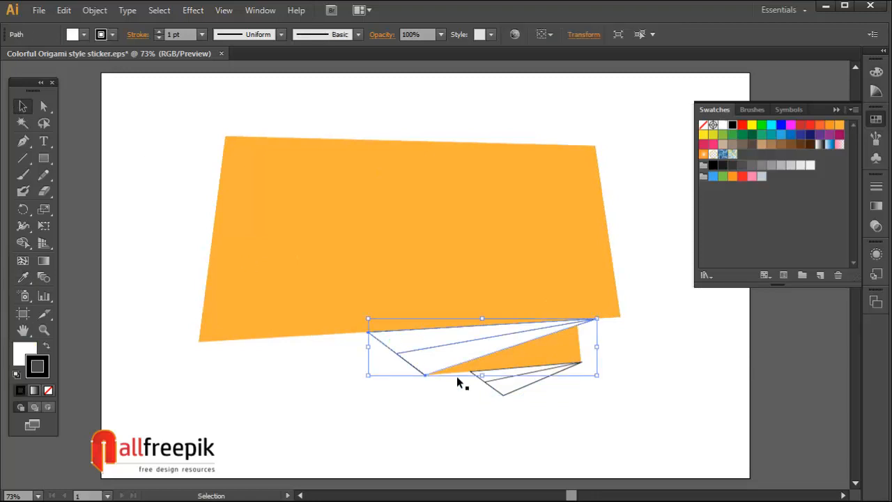
left_click(504, 393, "shift")
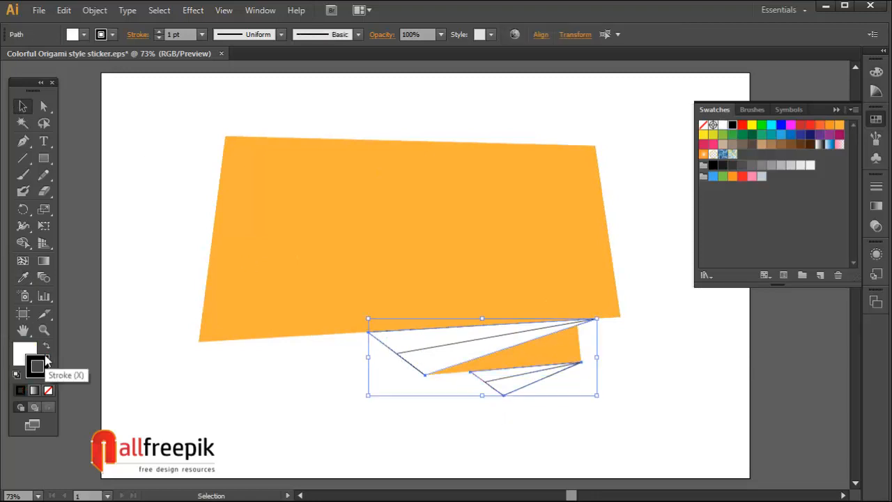
left_click(24, 353)
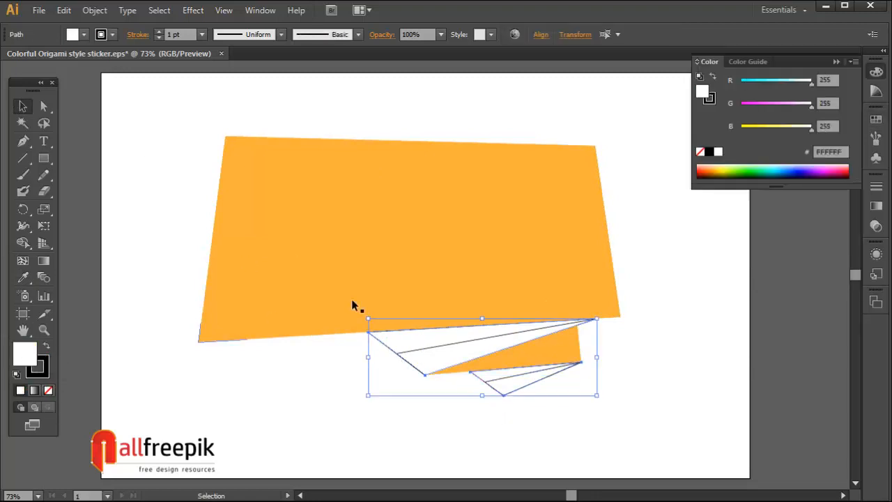
left_click(876, 119)
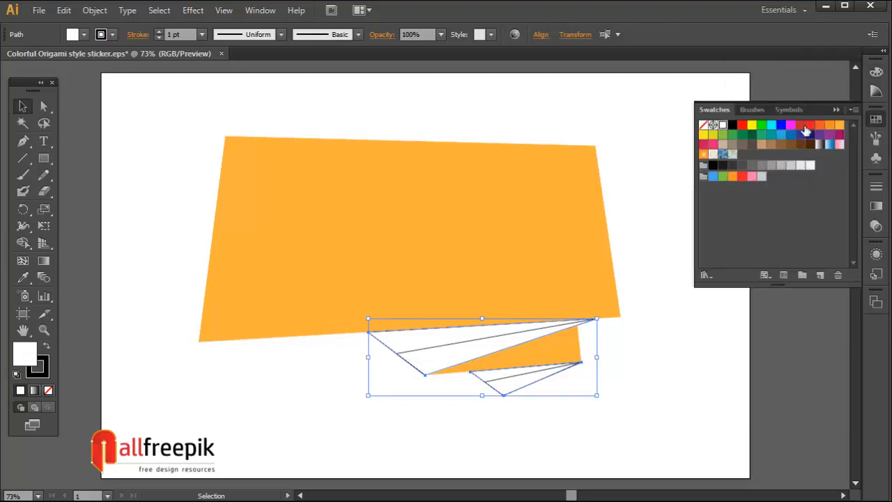
left_click(802, 125)
left_click(655, 366)
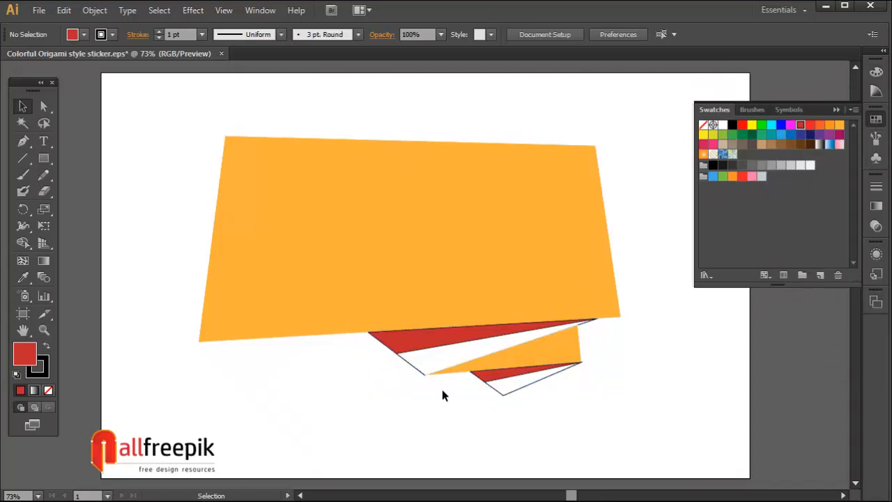
Fill the narrower overlying triangles of both folds with bright red.
left_click(418, 368)
left_click(503, 394, "shift")
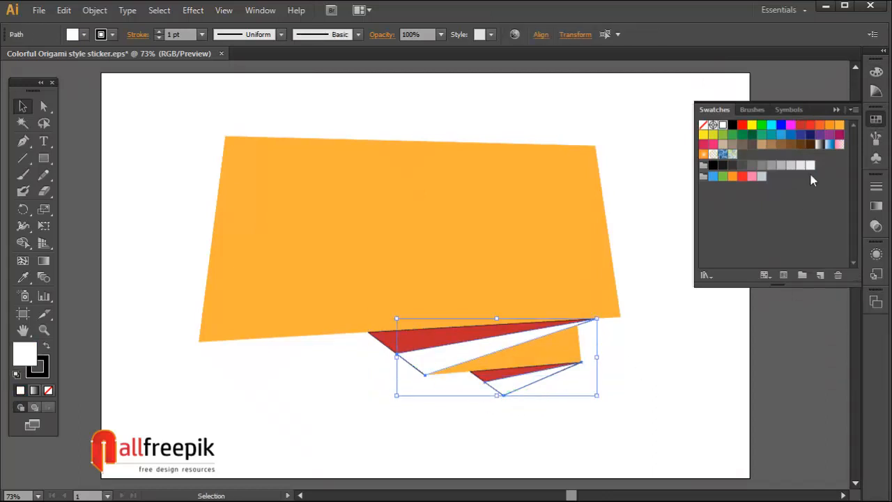
left_click(810, 126)
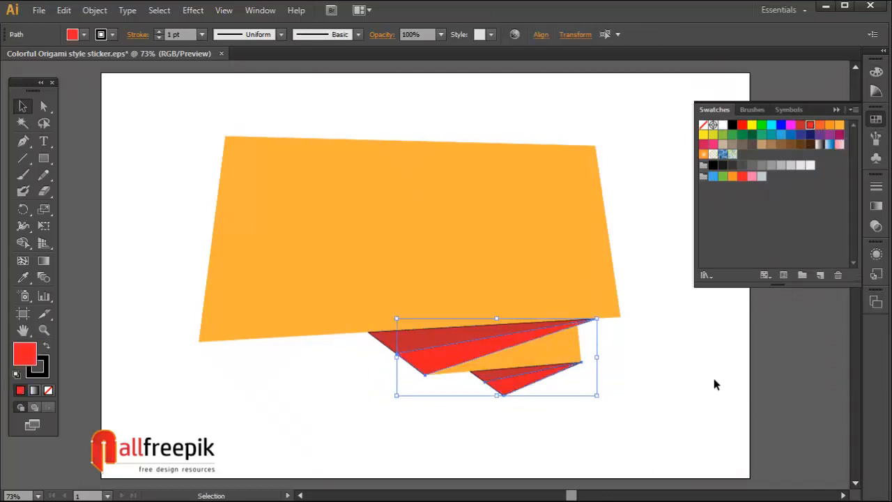
left_click(689, 388)
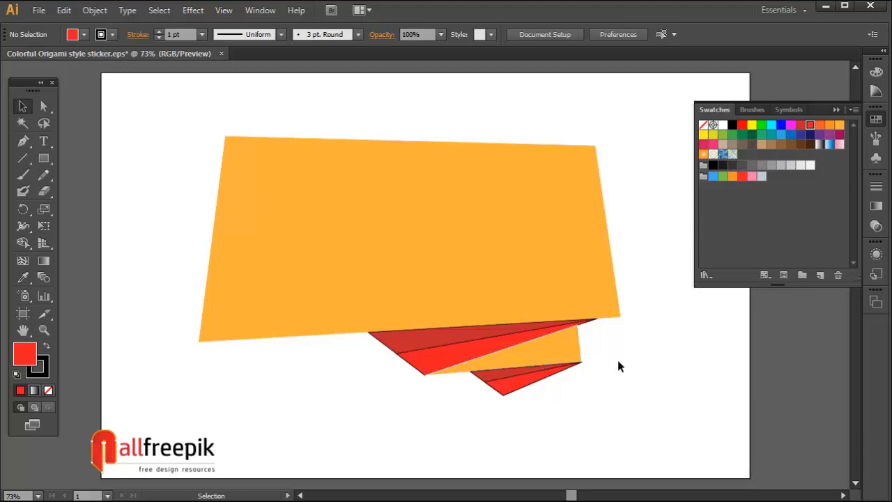
Remove the stroke from the panel and all the fold triangles.
left_click_drag(688, 427, 244, 220)
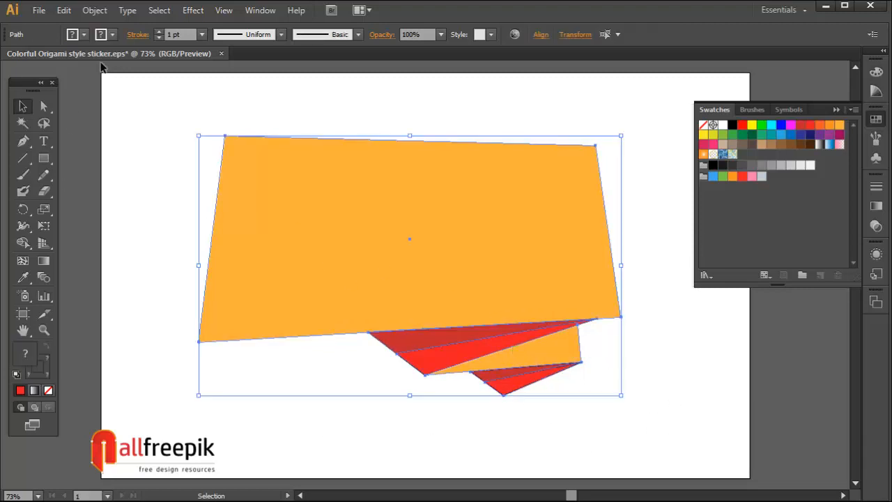
left_click(875, 72)
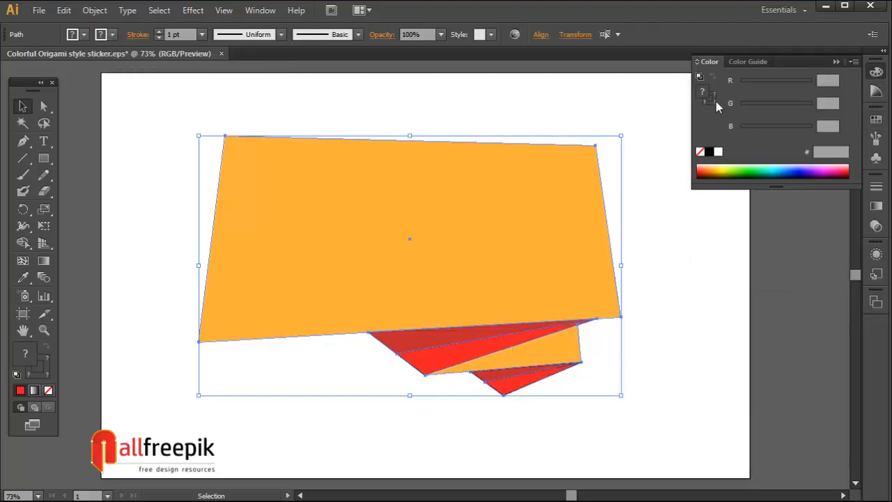
left_click(700, 152)
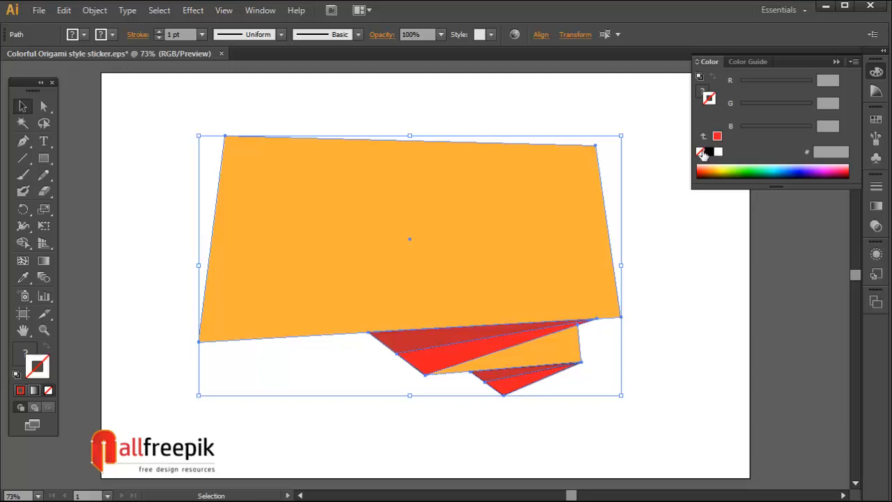
left_click(674, 360)
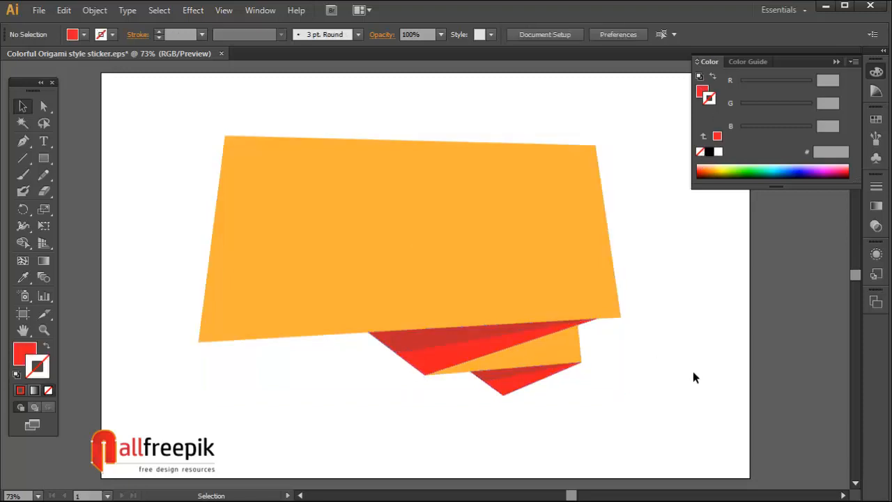
left_click(561, 292)
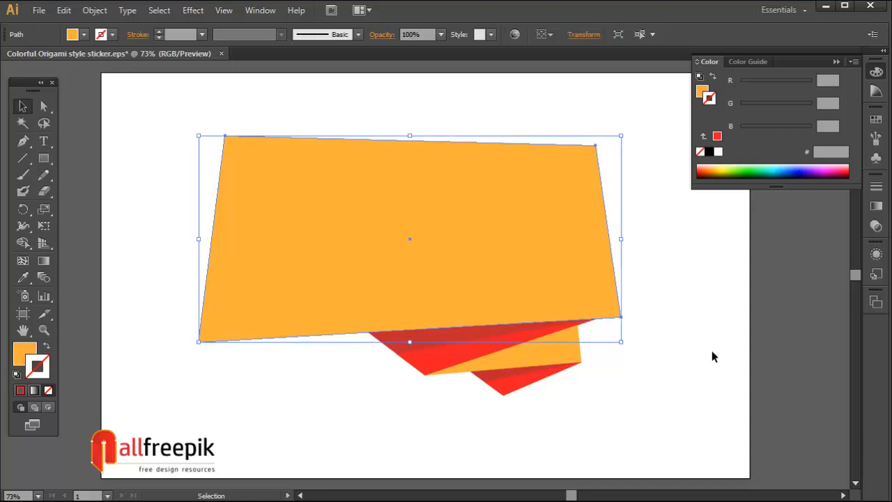
left_click(713, 354)
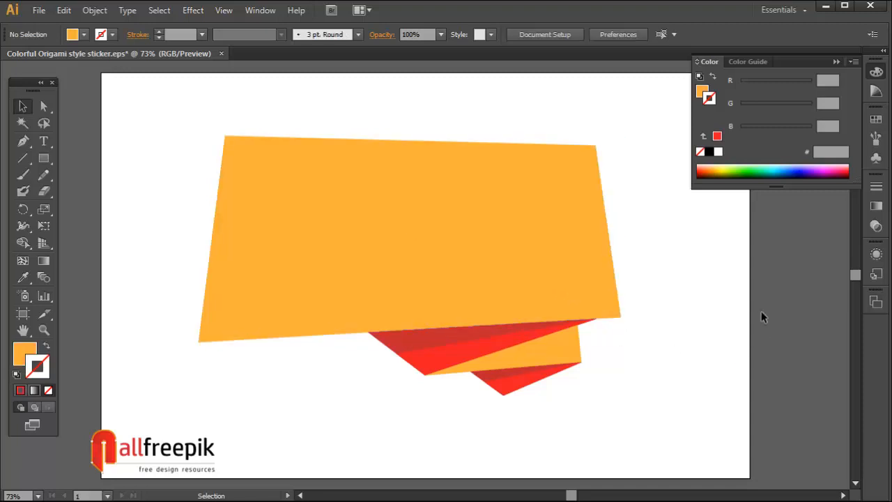
Draw an unfilled, orange-stroked rectangular frame over the panel, from just above its upper edge to the middle of the folds.
left_click(44, 159)
left_click_drag(233, 128, 590, 368)
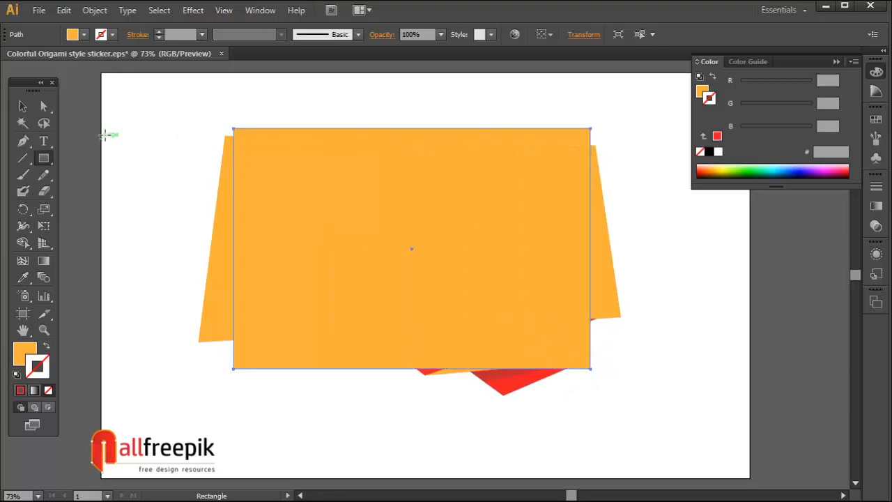
left_click(22, 106)
left_click(49, 348)
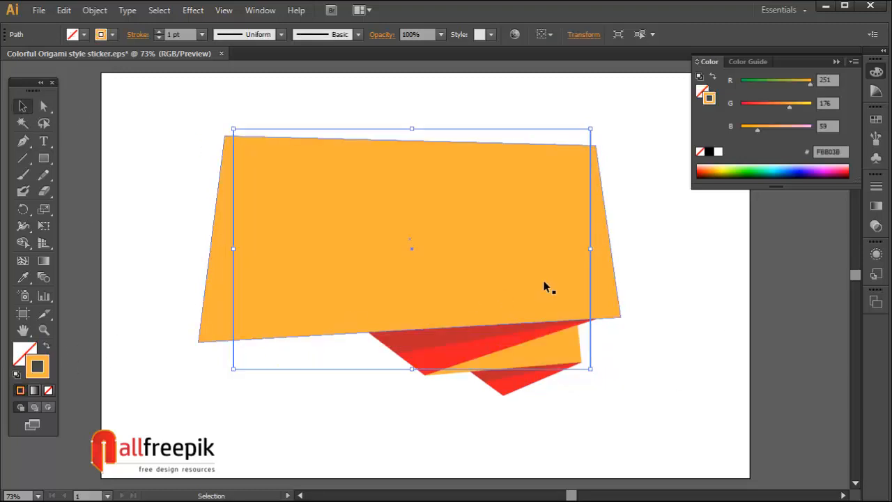
left_click_drag(412, 369, 411, 353)
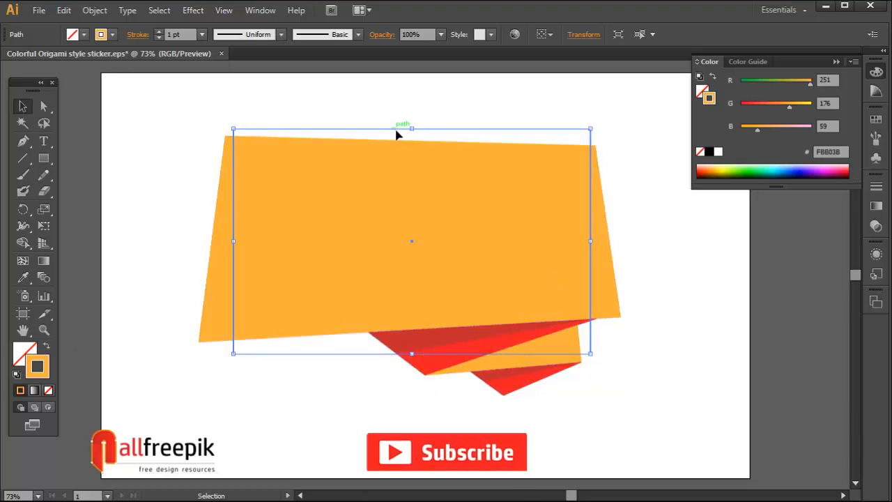
left_click_drag(412, 129, 412, 117)
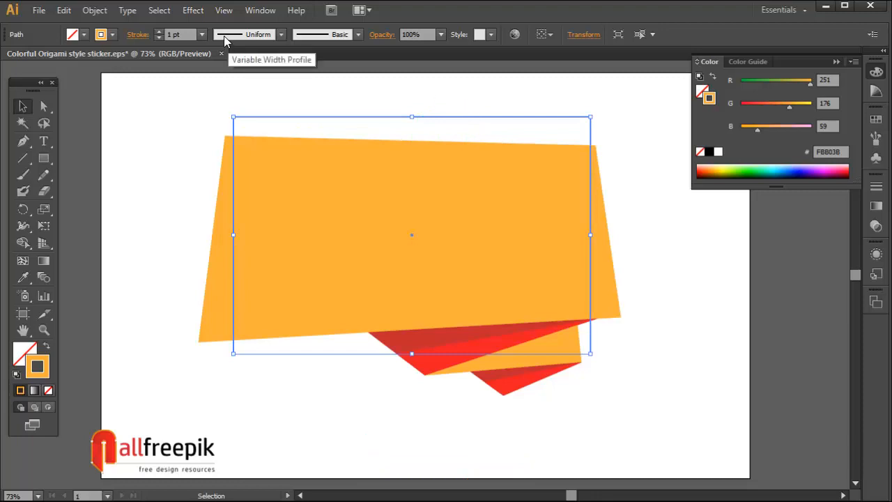
Set the frame's stroke weight to 16 pt and move its left side slightly inward.
left_click(159, 32)
left_click(159, 32)
left_click(160, 32)
left_click(160, 32)
left_click(159, 33)
left_click(159, 32)
left_click(159, 32)
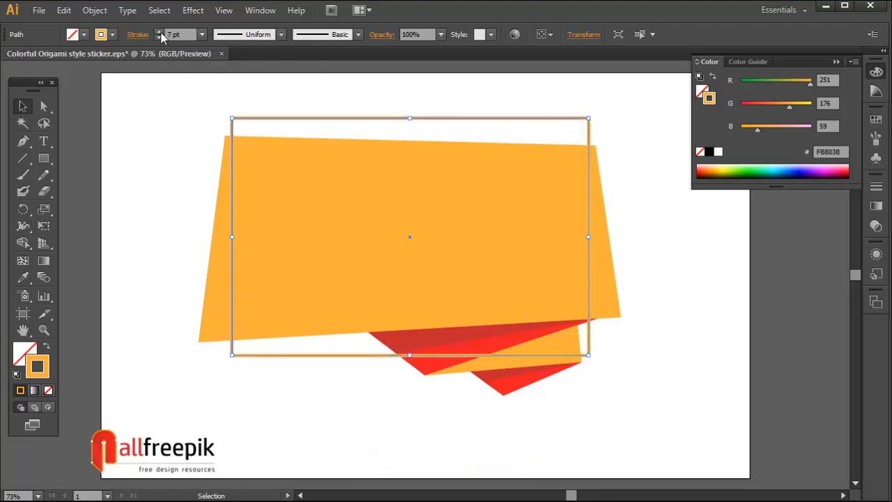
left_click(160, 32)
left_click(159, 32)
left_click_drag(227, 238, 251, 238)
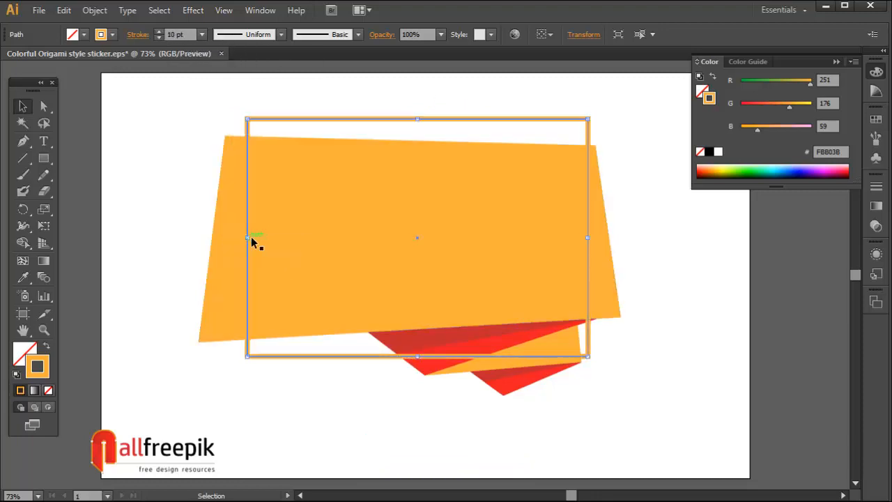
left_click(159, 32)
left_click(160, 32)
left_click(159, 32)
left_click(160, 32)
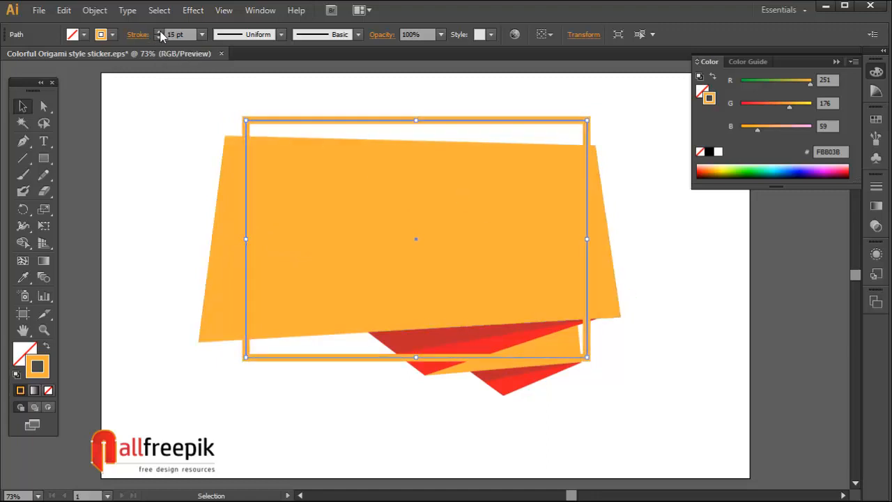
left_click(159, 32)
left_click(160, 32)
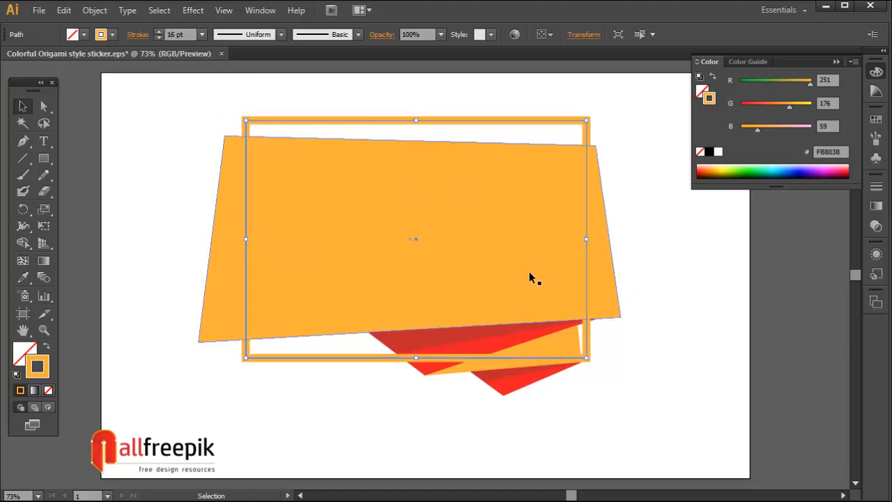
Extend the frame's right side slightly and shift the panel's right edge outward.
left_click_drag(587, 239, 631, 219)
left_click(661, 276)
key("a")
left_click(699, 273)
left_click(22, 107)
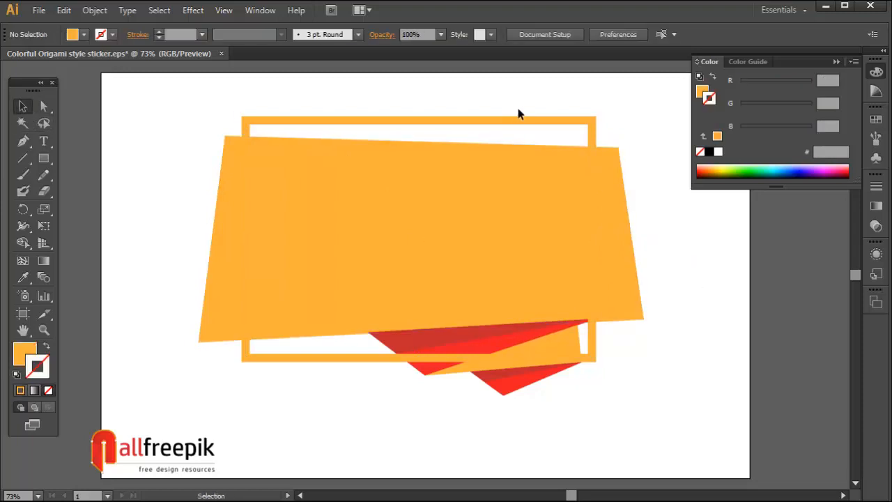
Widen the frame a little further to the right and set its stroke color to black.
left_click(546, 122)
left_click_drag(593, 239, 603, 238)
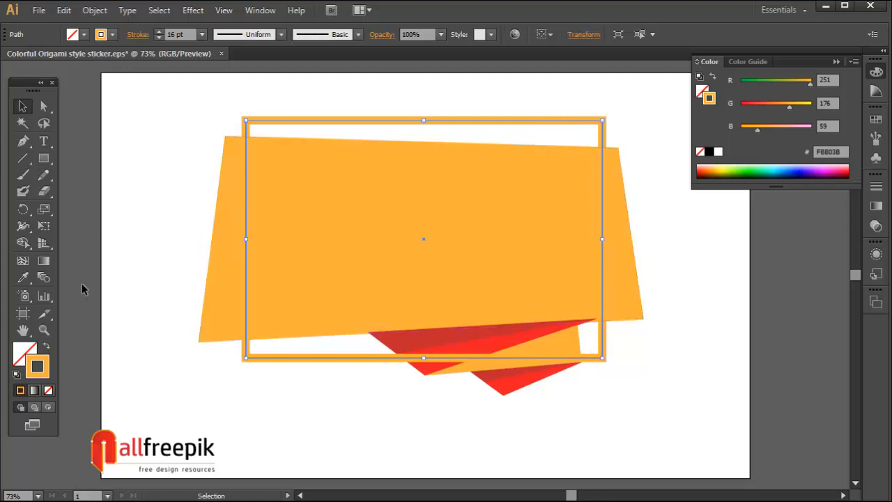
left_click(708, 152)
left_click(724, 300)
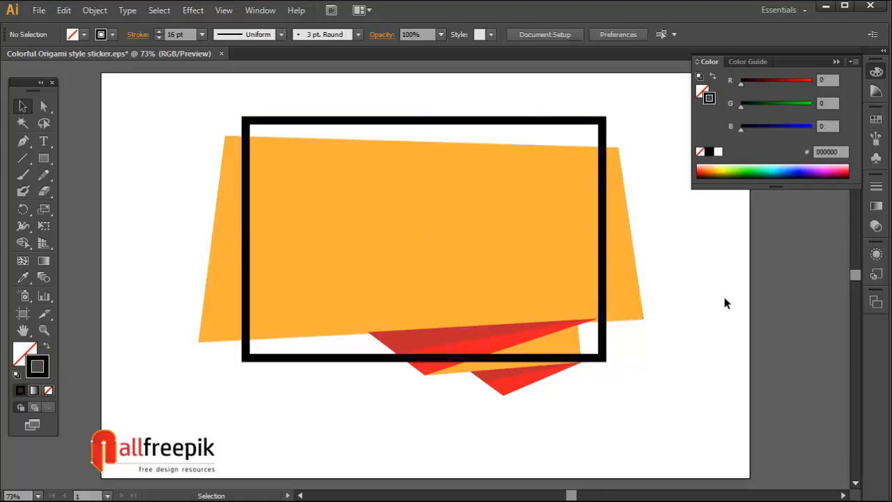
Cut the frame's lower-left corner anchor point at 286, 563 px out of the path.
left_click(49, 112)
left_click_drag(262, 380, 233, 349)
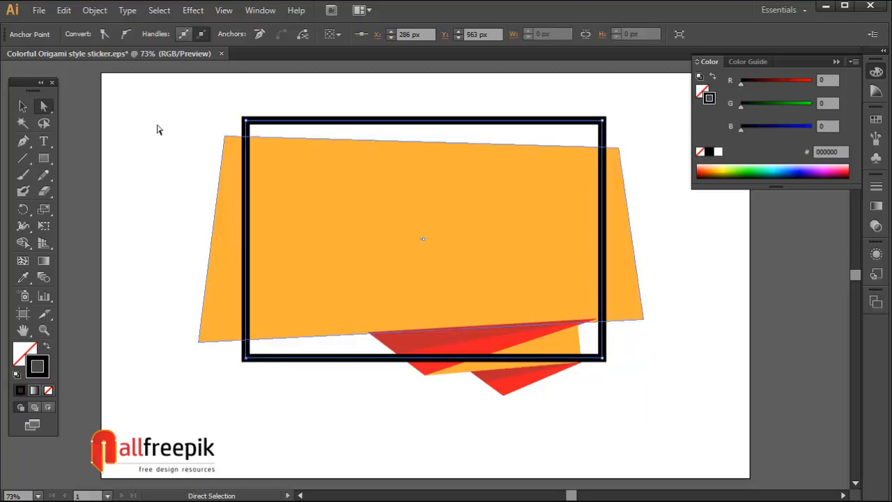
left_click(64, 10)
left_click(85, 62)
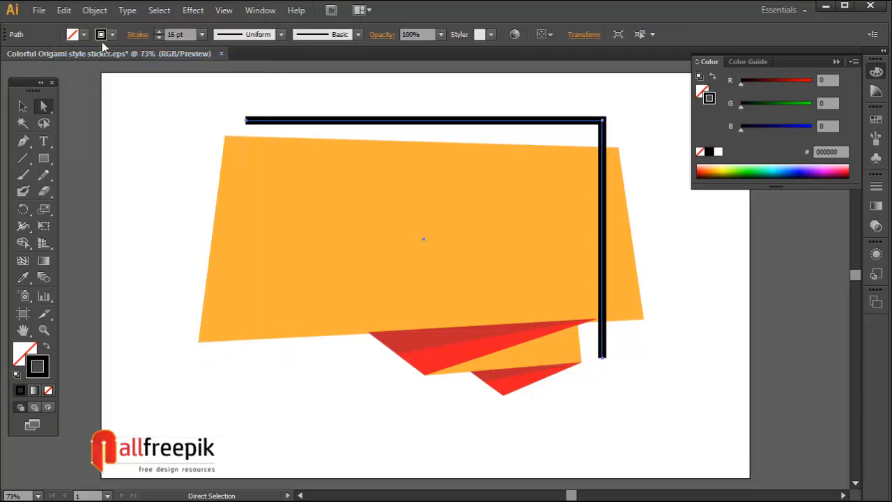
Paste the cut left and bottom sides of the frame in place in front, and send them to the back behind the panel.
left_click(63, 10)
left_click(101, 110)
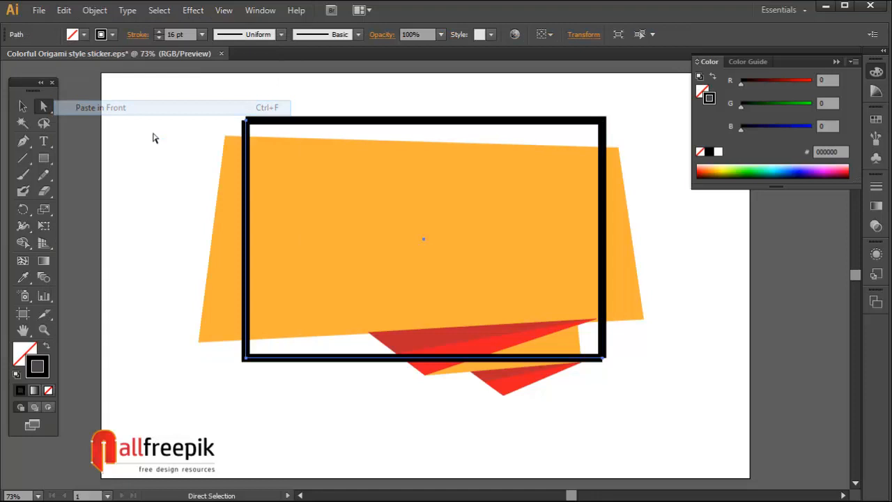
right_click(296, 365)
mouse_move(351, 333)
left_click(494, 380)
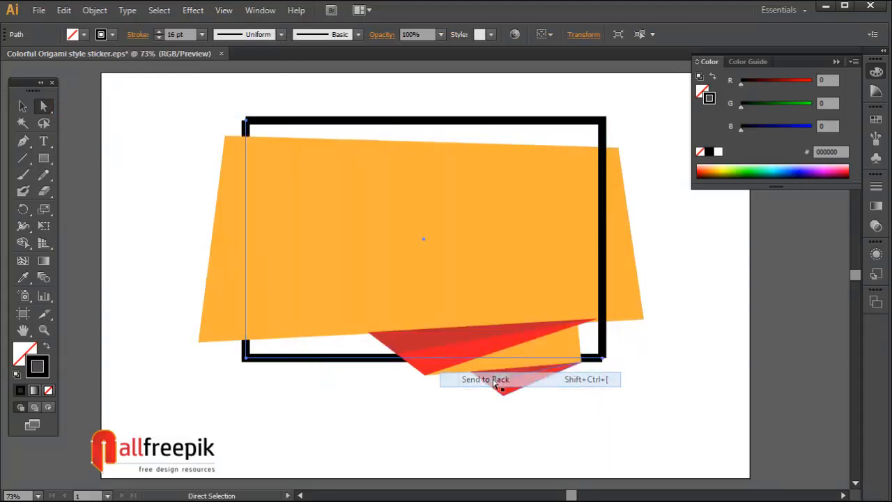
Select both halves of the black frame and give their strokes projecting caps so the corners close squarely.
left_click(30, 110)
left_click(96, 110)
left_click(268, 119)
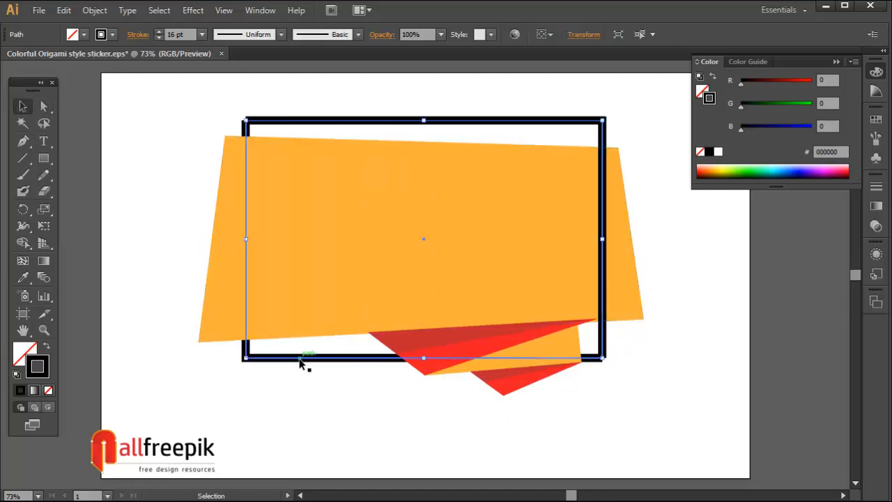
left_click(876, 189)
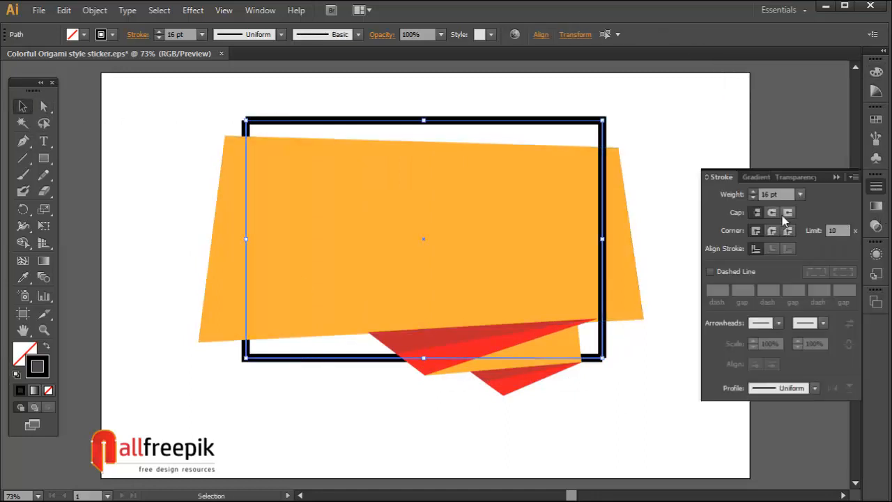
left_click(677, 136)
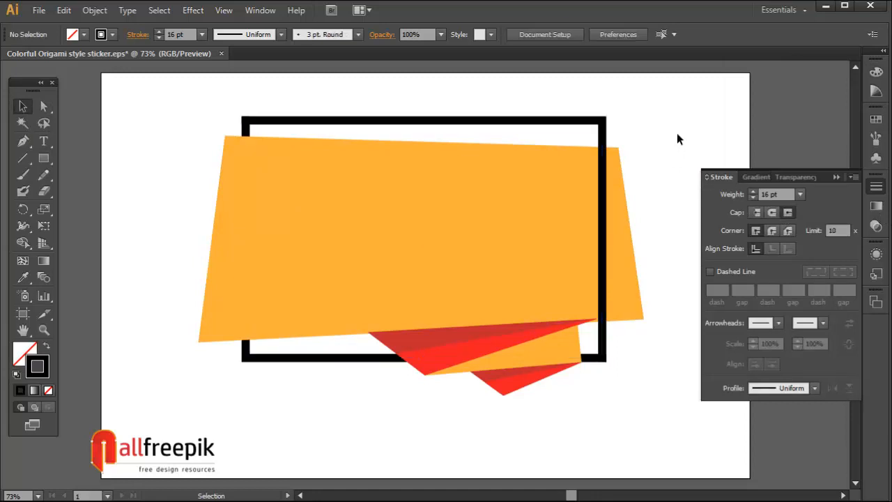
left_click(834, 176)
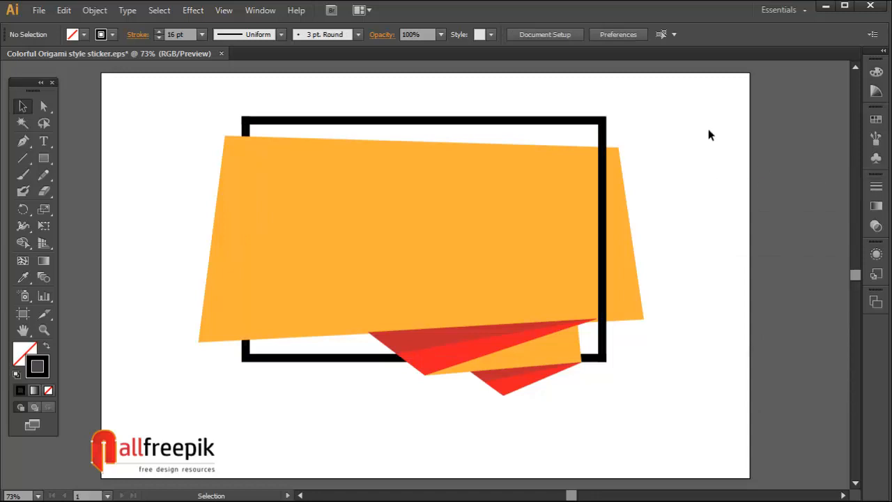
Move the whole artwork of panel, facets and frame slightly left and down on the artboard.
left_click_drag(709, 130, 154, 450)
left_click_drag(338, 277, 363, 273)
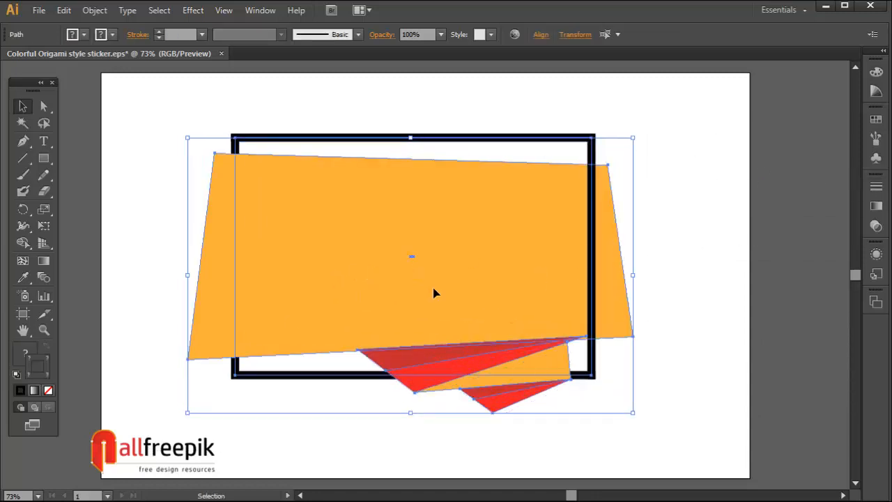
left_click_drag(434, 293, 430, 299)
left_click(664, 245)
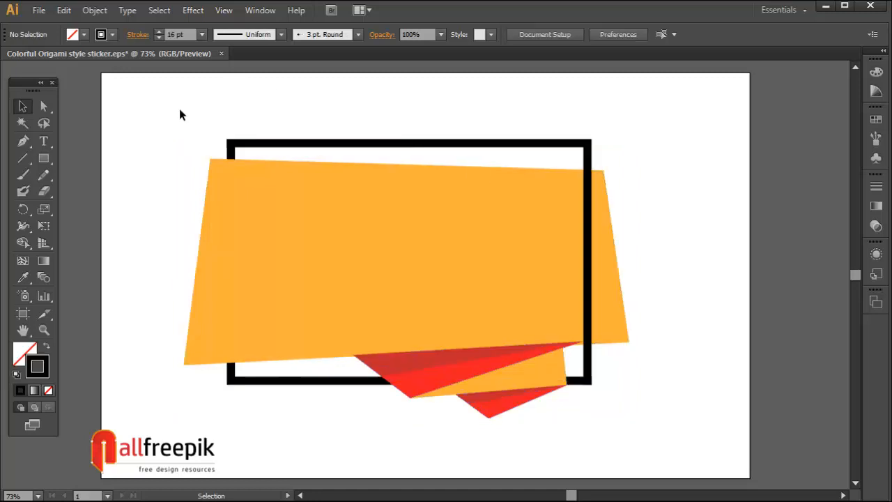
Draw a small black outlined circle with the Ellipse tool beside the panel's upper-right corner and shrink it slightly.
left_click_drag(43, 158, 72, 172)
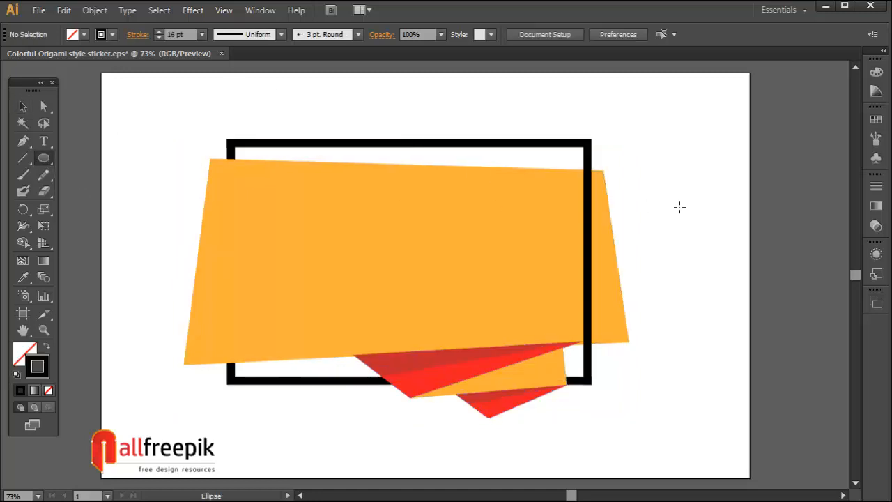
left_click_drag(651, 171, 688, 211)
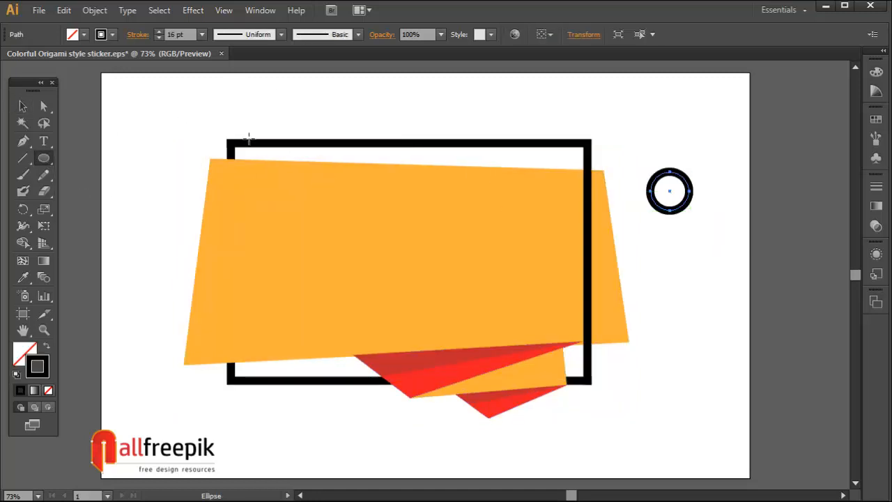
left_click(22, 106)
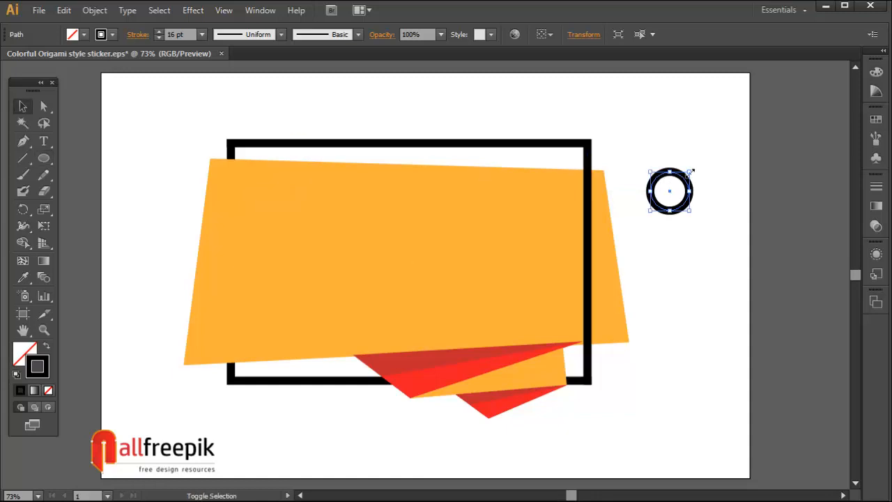
left_click_drag(692, 170, 684, 177)
left_click(718, 220)
left_click(667, 211)
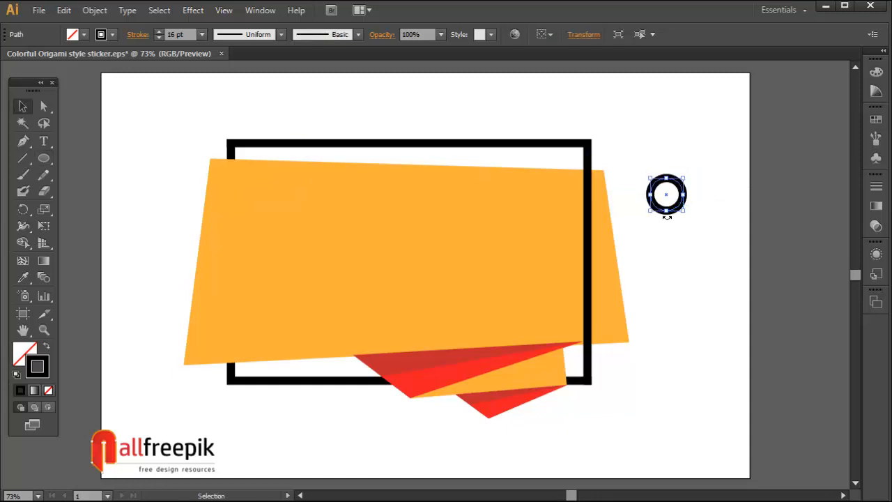
left_click_drag(648, 209, 654, 207)
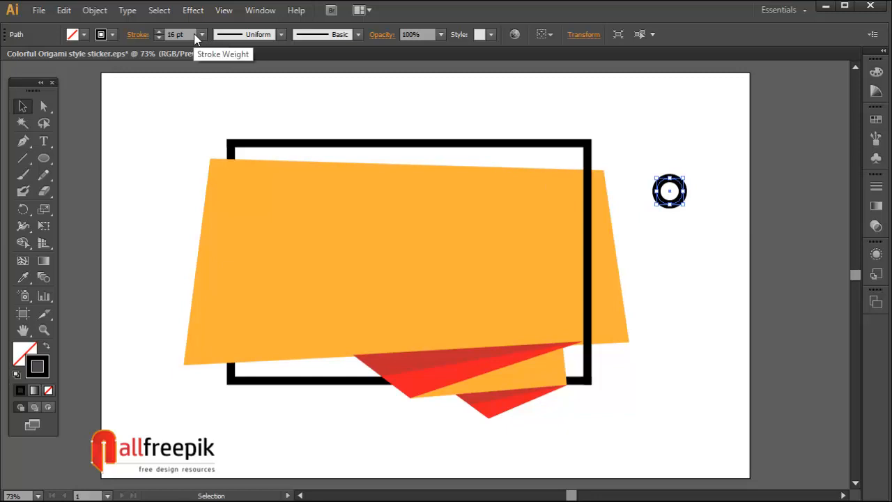
Set the circle's stroke weight to 8 pt.
left_click(202, 34)
left_click(219, 197)
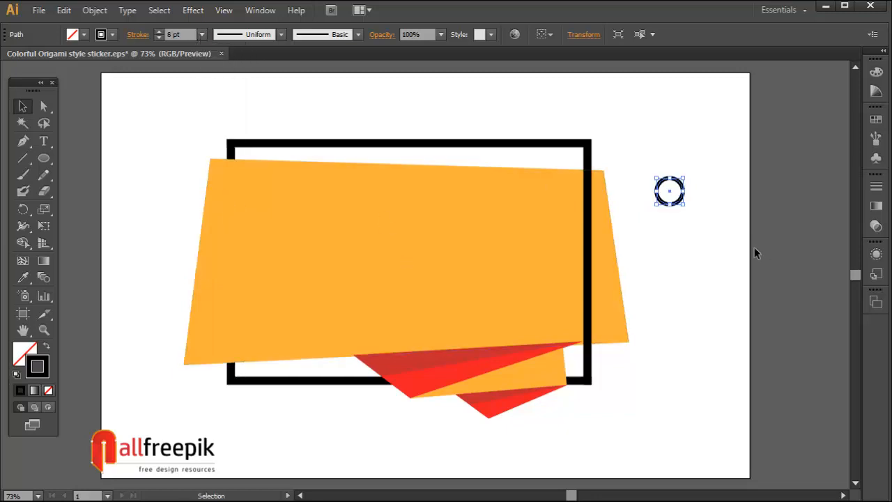
left_click(695, 201)
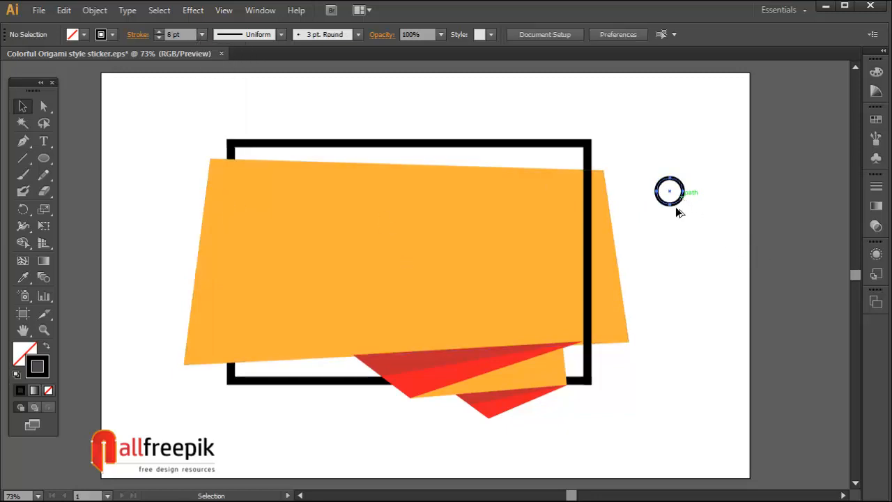
Place two smaller copies of the ring below it, swapping fill and stroke on the lowest to make a solid black dot.
left_click_drag(675, 206, 656, 241)
left_click(656, 225)
key("shift+x")
left_click(673, 252)
left_click(658, 243)
left_click(674, 257)
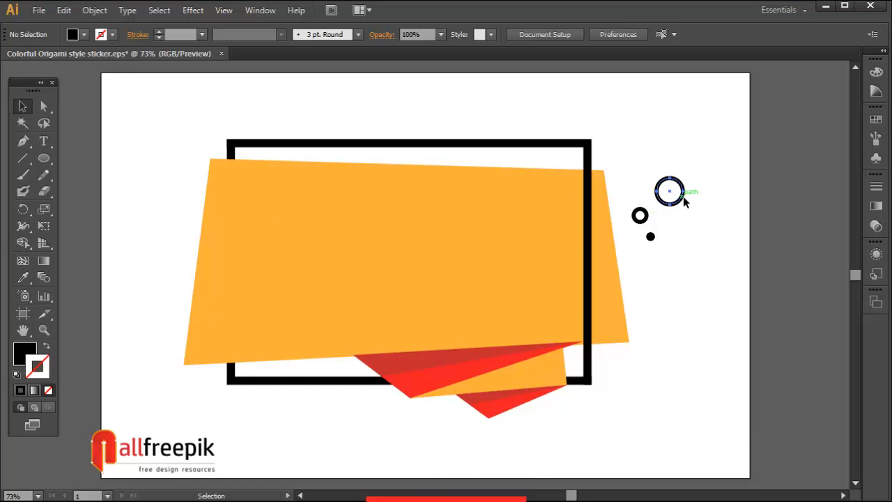
Nudge the large ring slightly up and to the left.
left_click_drag(685, 201, 683, 196)
left_click(667, 243)
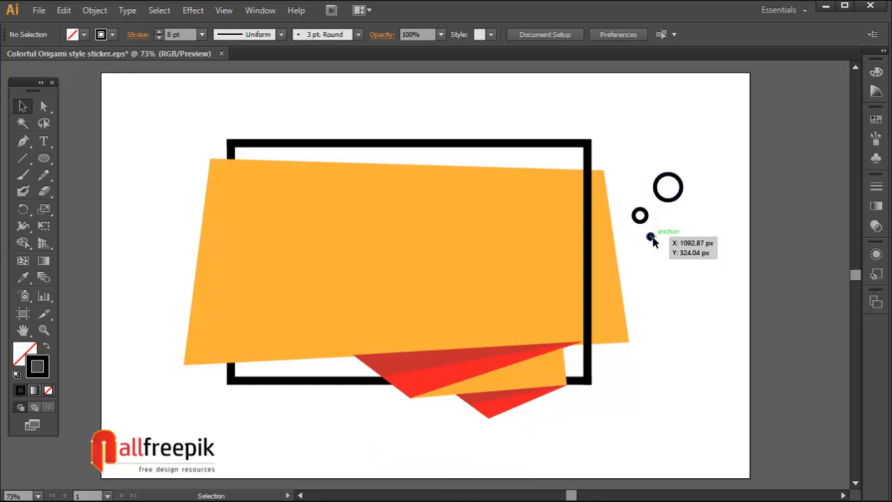
left_click(651, 239)
left_click(650, 226)
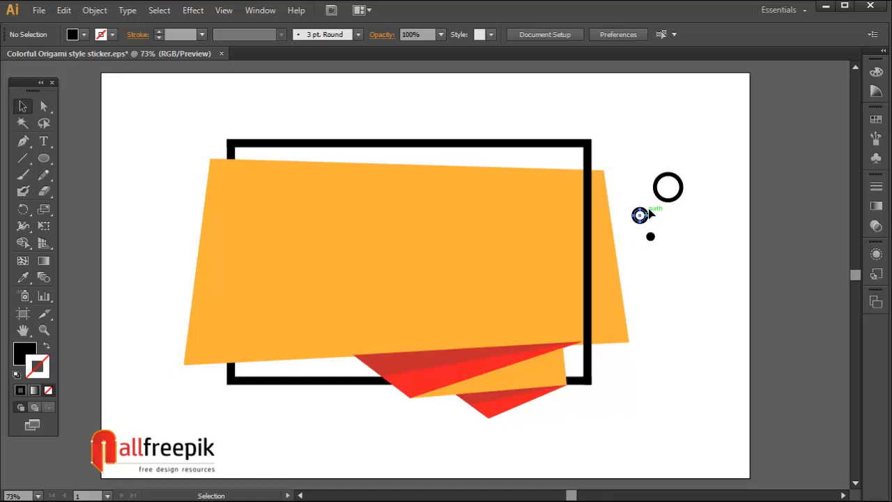
Copy the small ring up to the left side of the large ring and make the copy slightly smaller.
left_click_drag(648, 210, 642, 175)
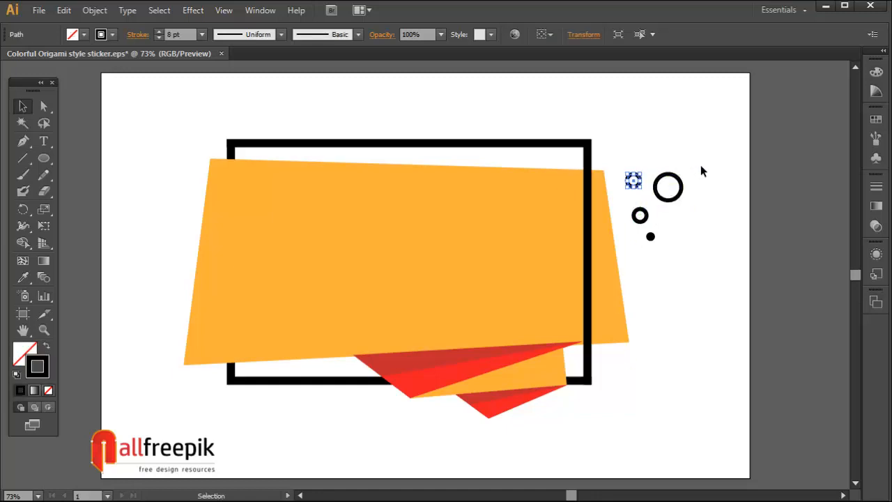
left_click_drag(634, 179, 637, 186)
left_click(721, 235)
left_click(745, 262)
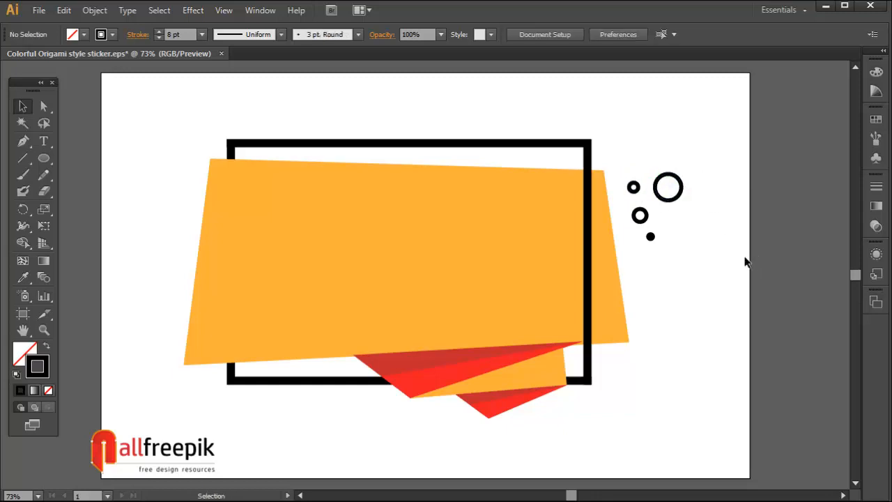
Copy the small ring and the black dot to the panel's left side, with the dot above the ring.
left_click_drag(707, 147, 184, 248)
left_click(673, 265)
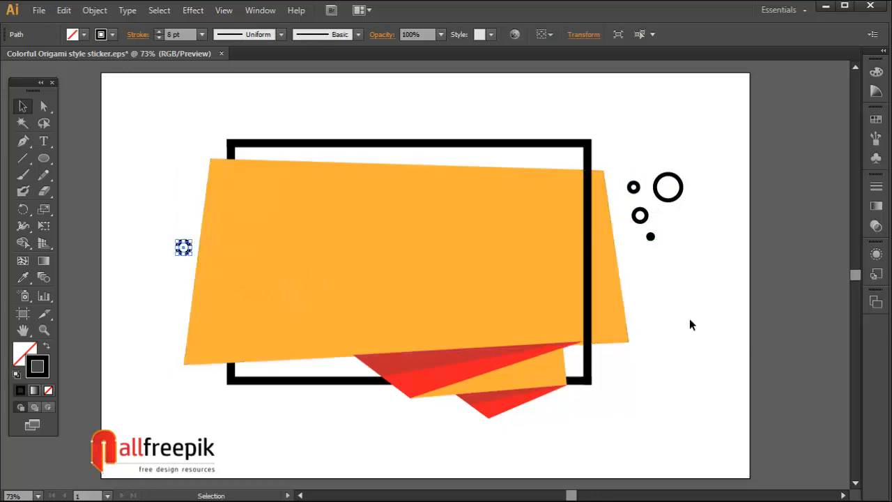
left_click(689, 320)
left_click_drag(650, 237, 175, 250)
left_click(187, 282)
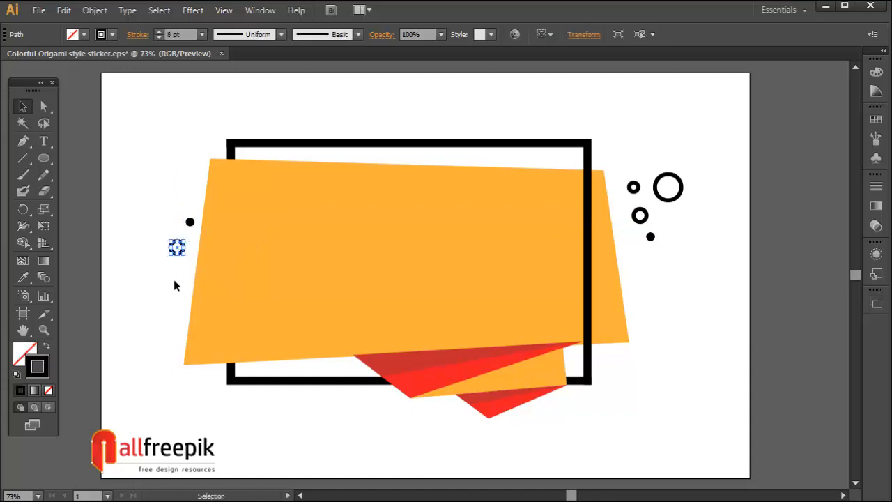
left_click(174, 285)
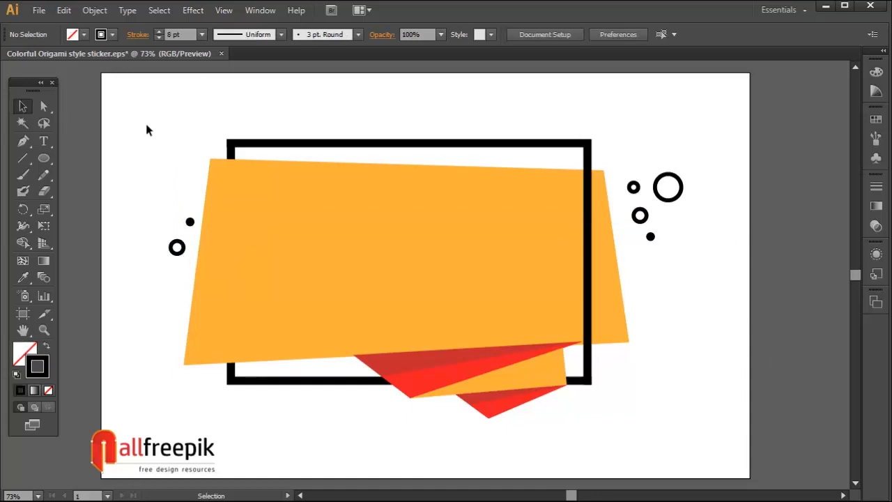
Select all the artwork, including the rings and dots, and move it slightly up on the artboard.
left_click_drag(146, 129, 781, 435)
left_click_drag(577, 307, 578, 297)
left_click(694, 342)
left_click(679, 334, "ctrl+alt")
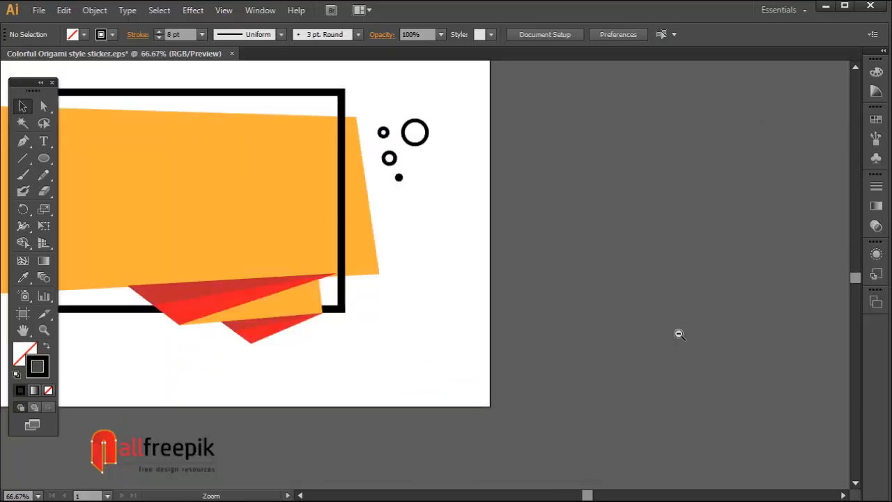
left_click(679, 335, "ctrl+alt")
key("ctrl+0")
left_click_drag(491, 413, 314, 350)
left_click(632, 402)
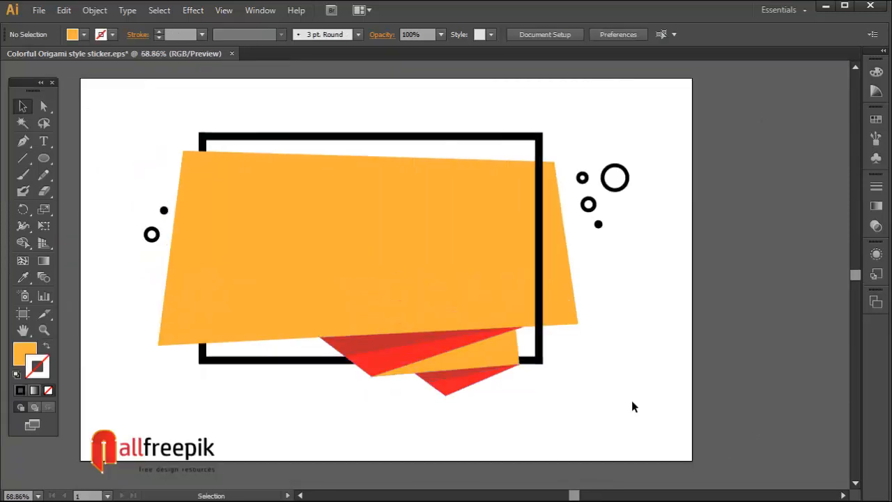